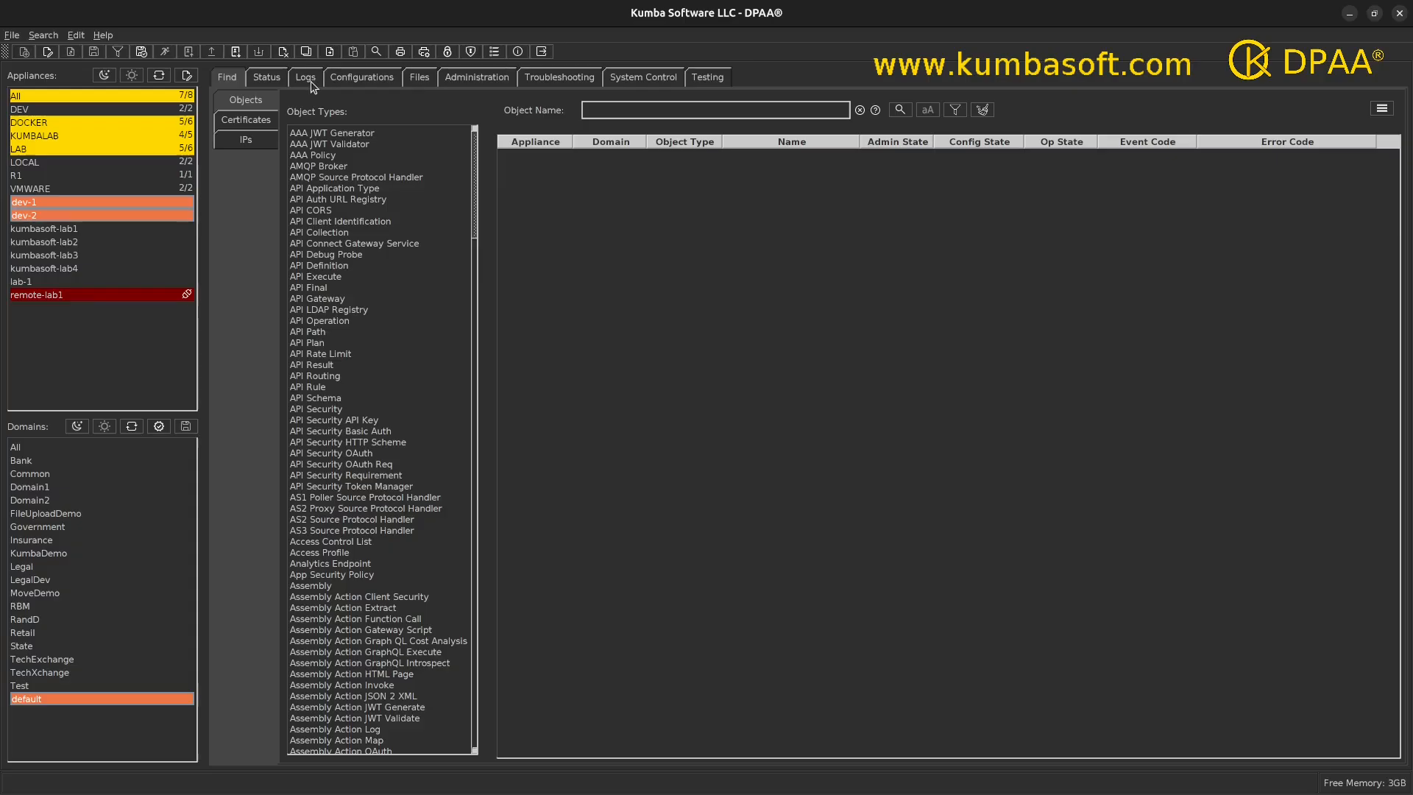
Step: Enable the SecurityGateway_Gateway, InternetAccessibleServices and BrandedCardProvidereServices logging targets in the Retail domain on dev-1 and dev-2
left_click(306, 78)
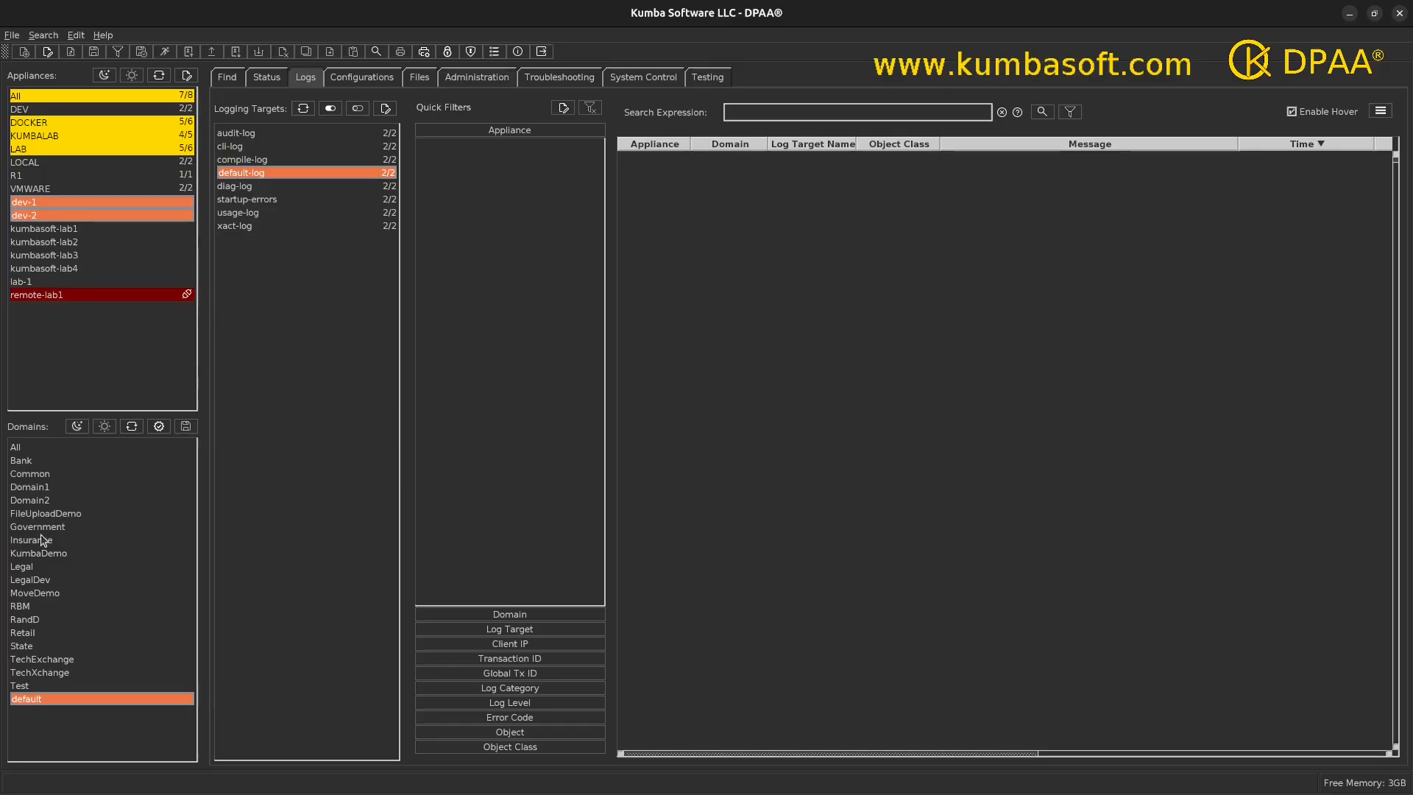
left_click(33, 635)
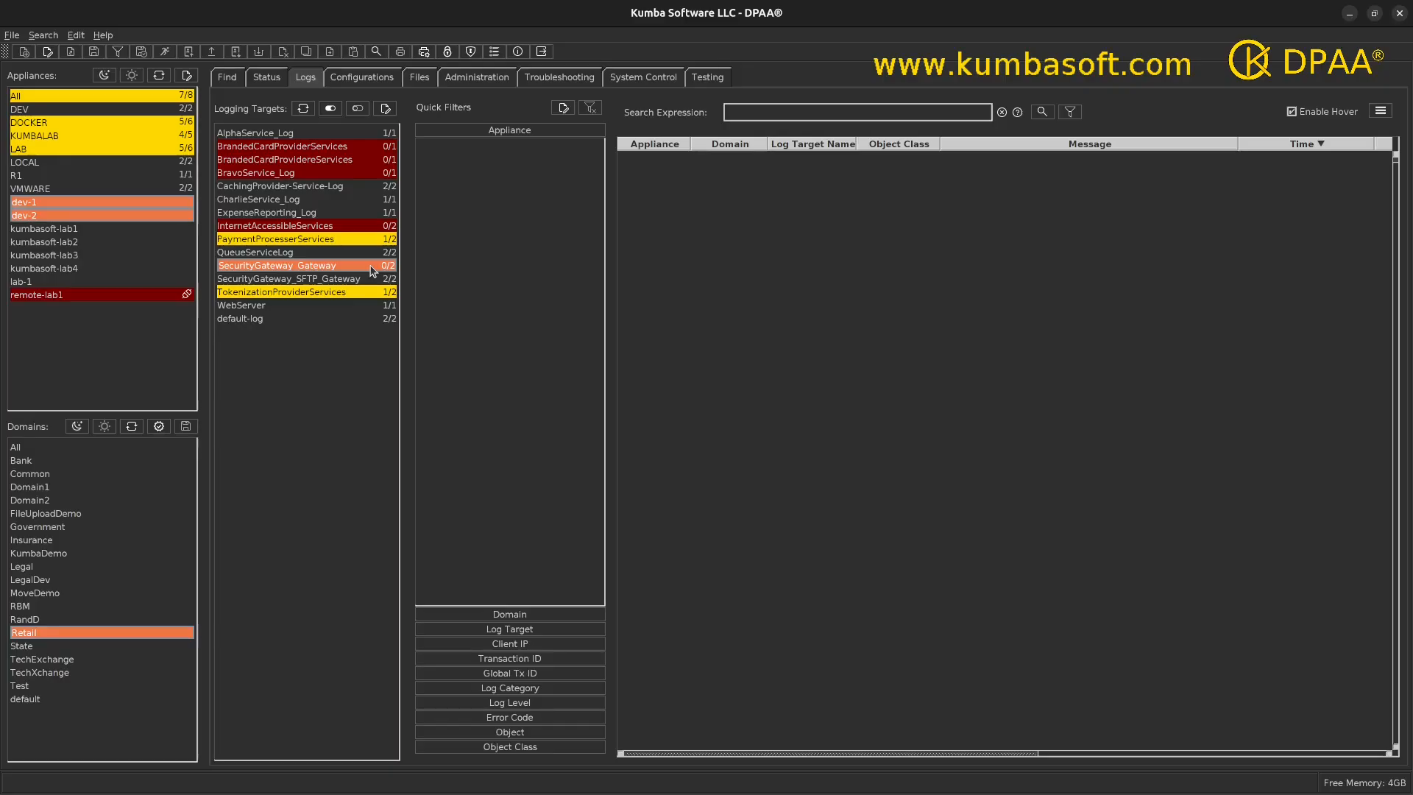
left_click(339, 228, "ctrl")
left_click(340, 162, "ctrl")
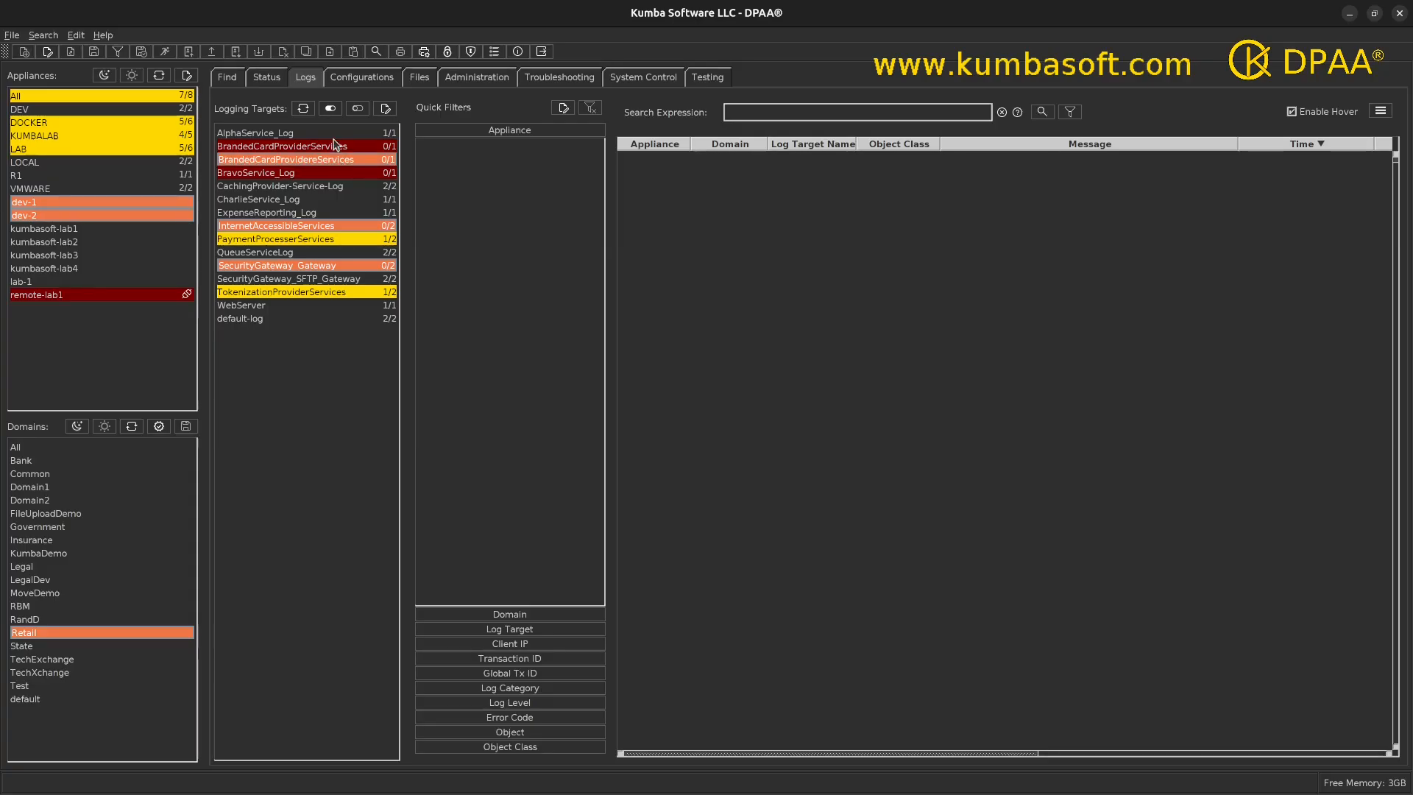
left_click(330, 110)
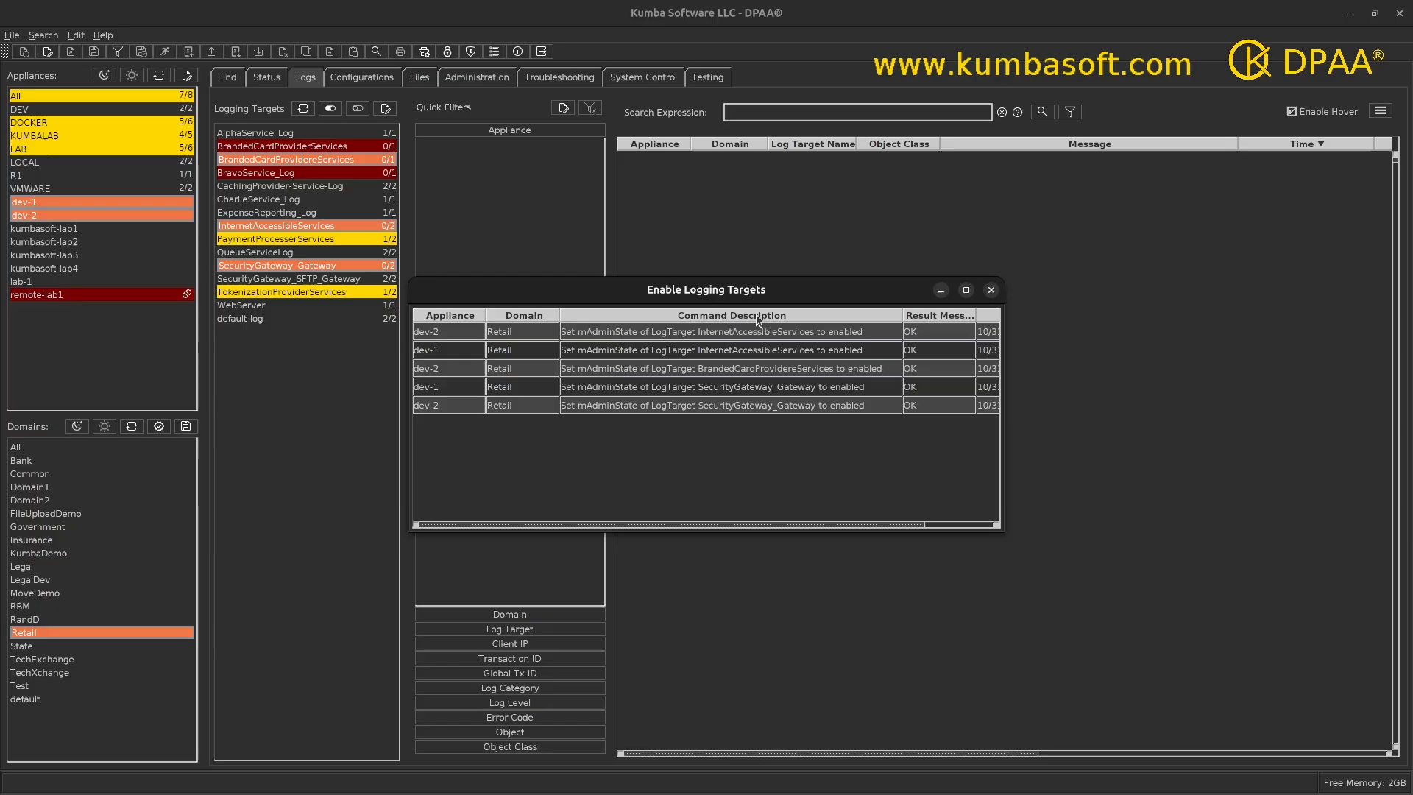
left_click(991, 290)
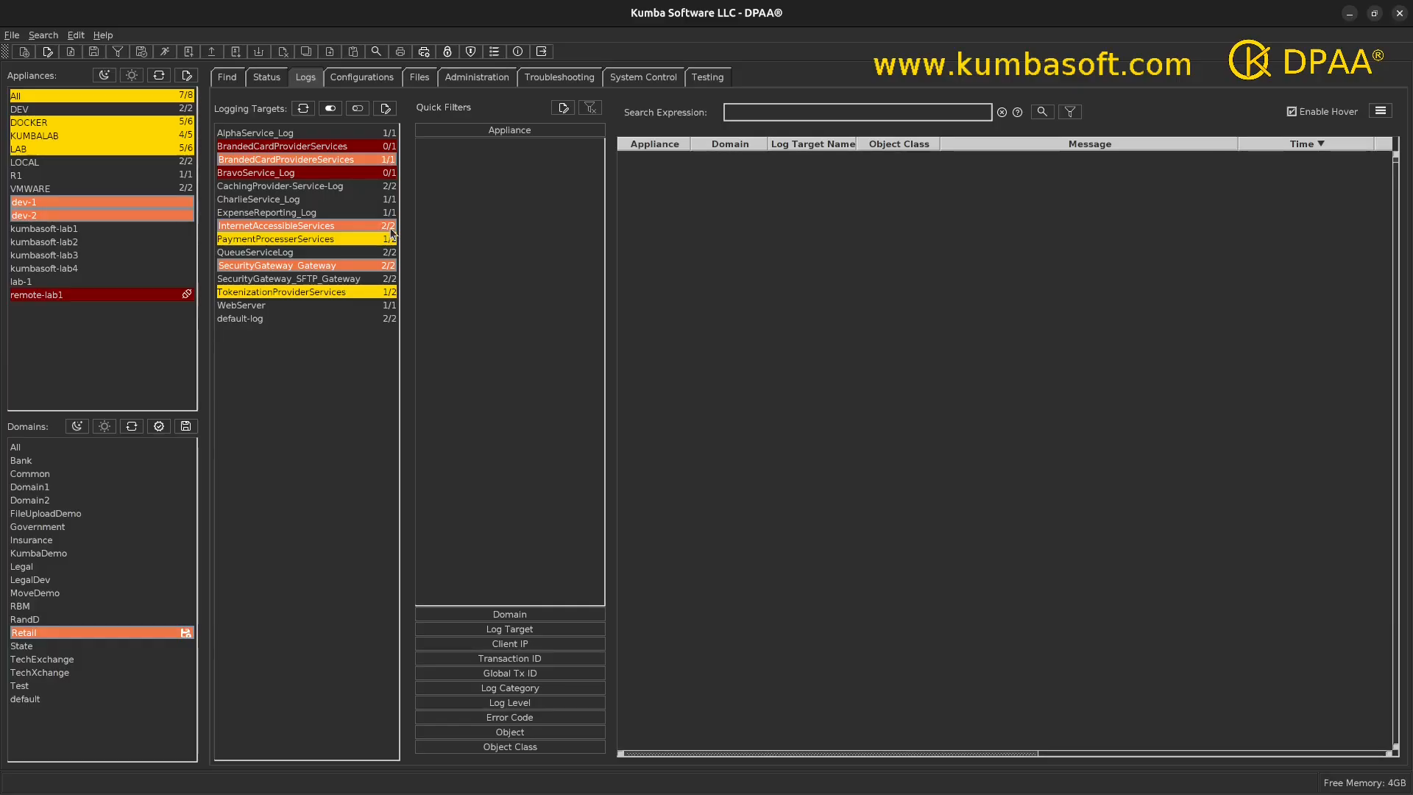
Step: Disable the ExpenseReporting_Log and CharlieService_Log logging targets in the Retail domain
left_click(289, 253)
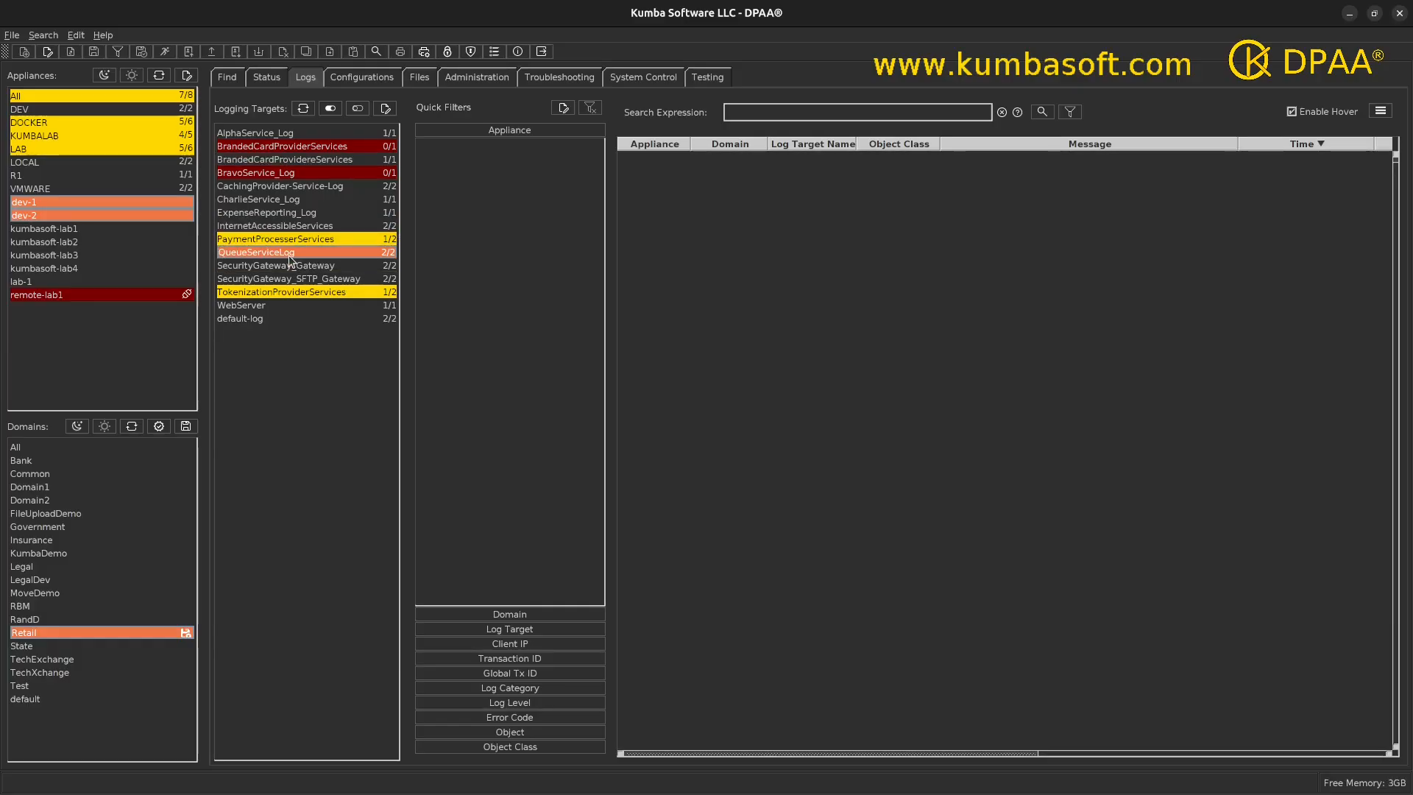
left_click(283, 214)
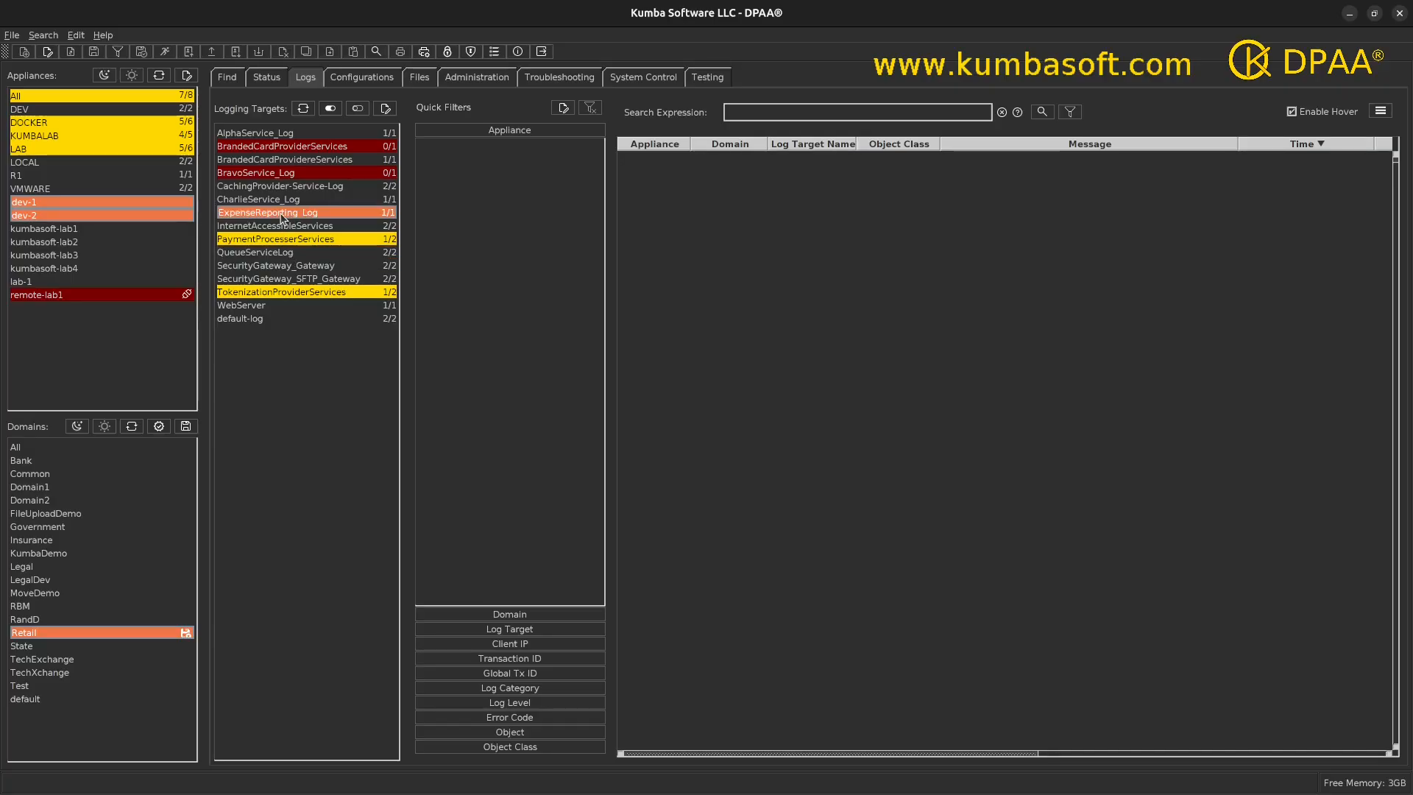
left_click(353, 112)
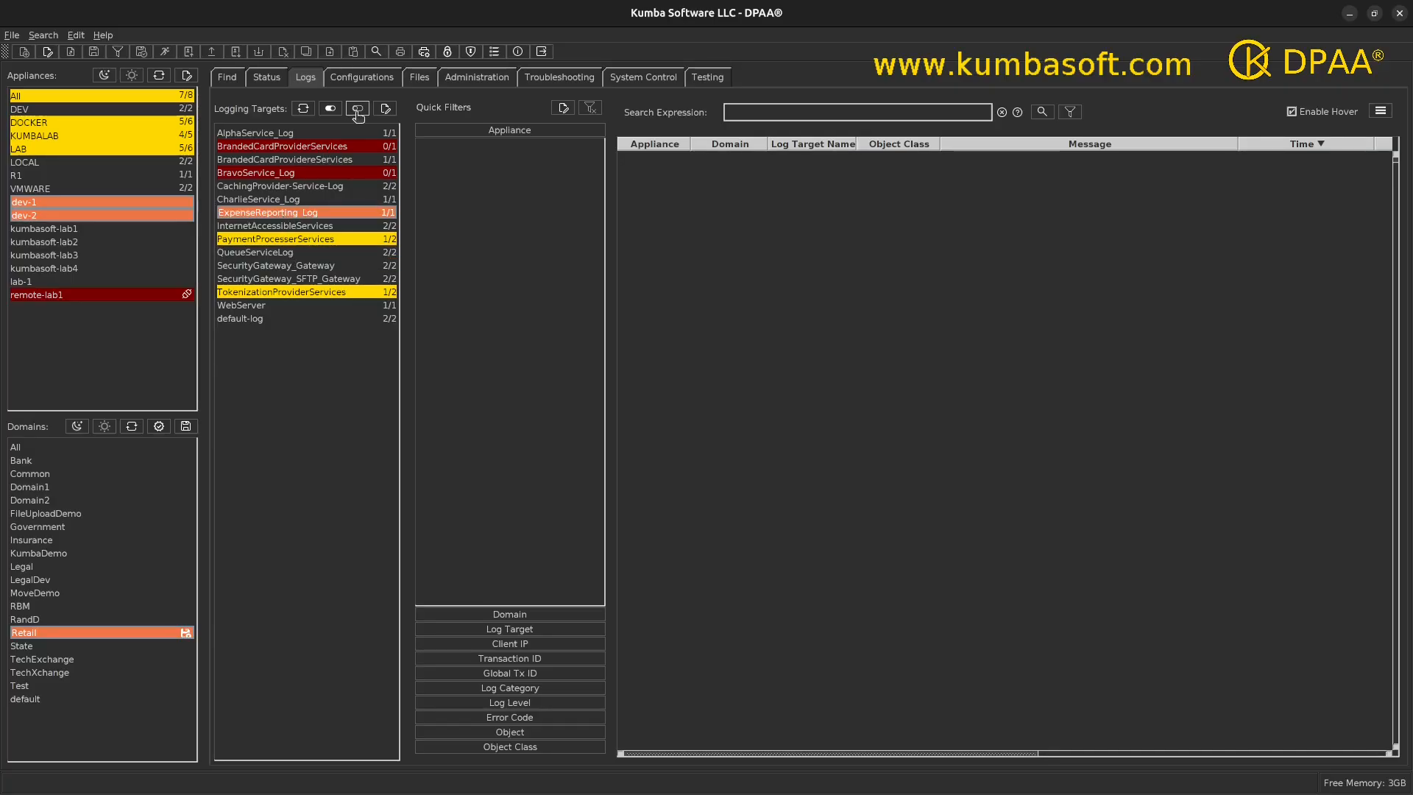
left_click(302, 200, "ctrl")
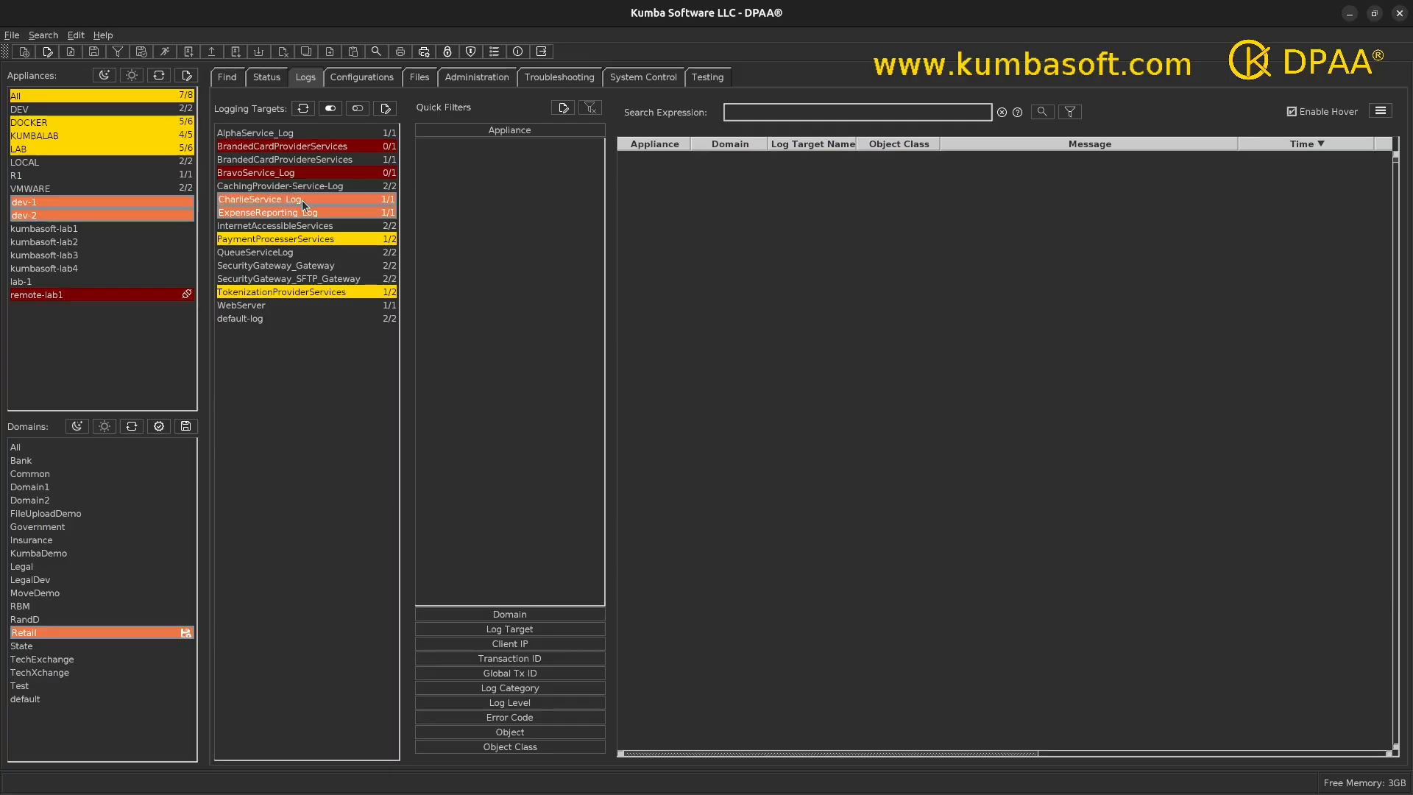
left_click(360, 110)
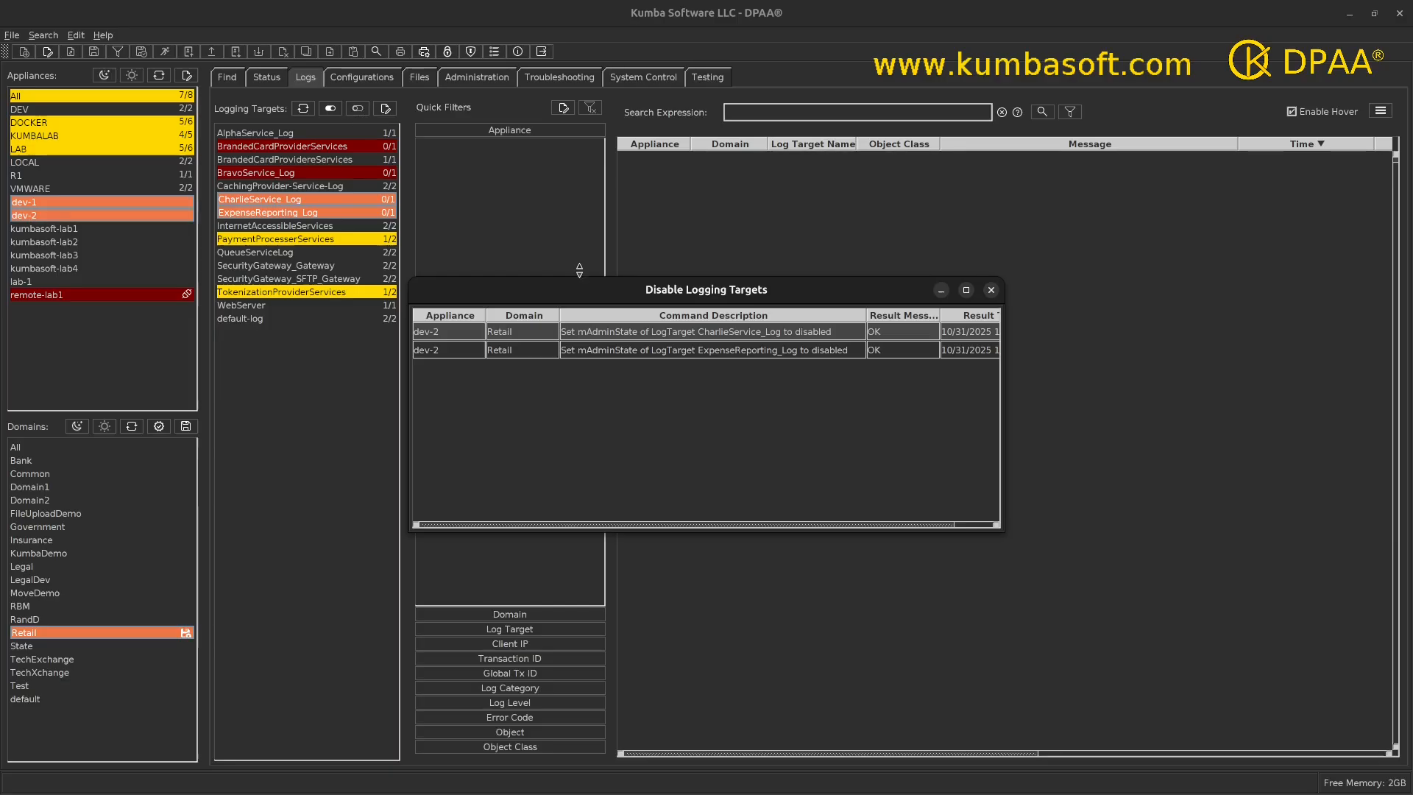
left_click(991, 290)
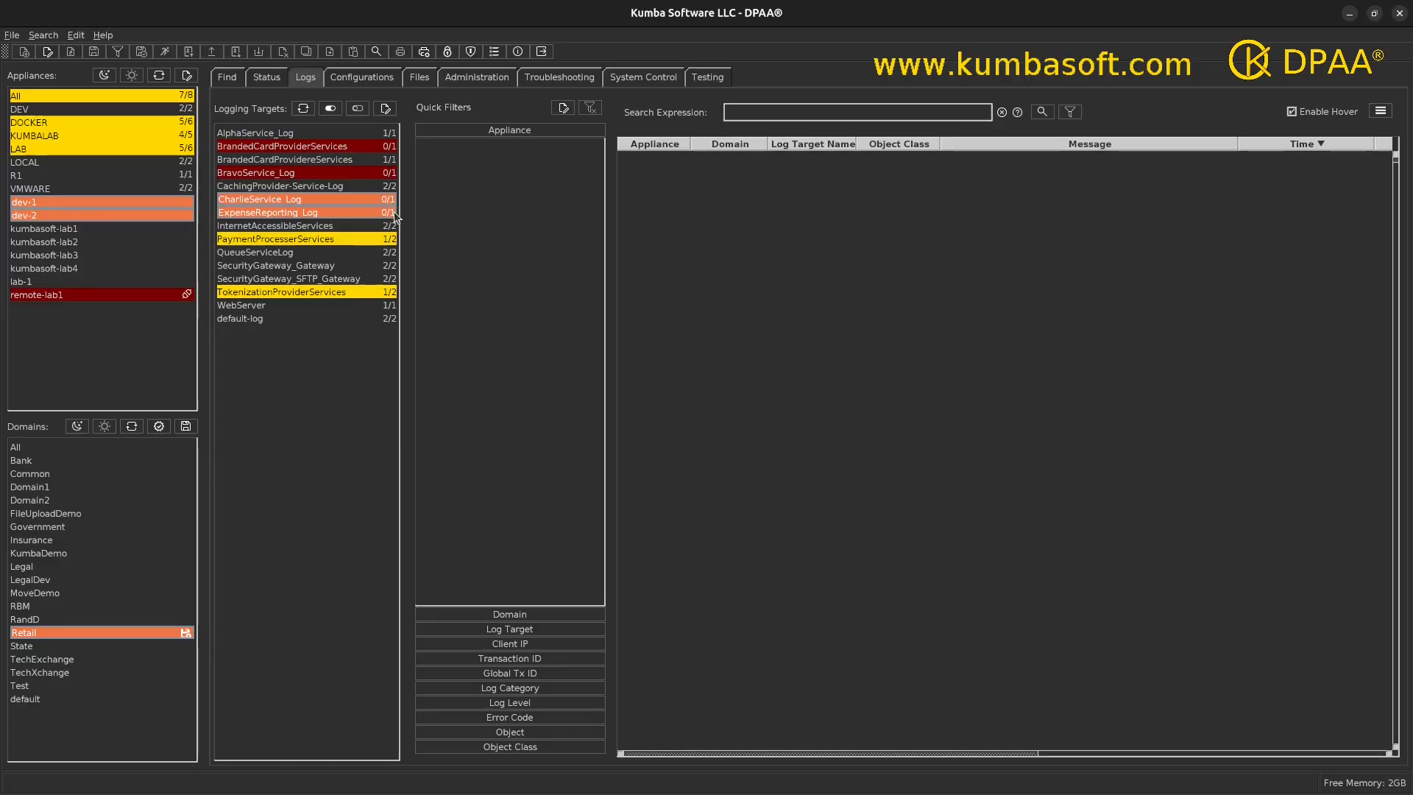
Step: Retrieve the log entries of the Retail domain's default-log target without a search expression
left_click(285, 265)
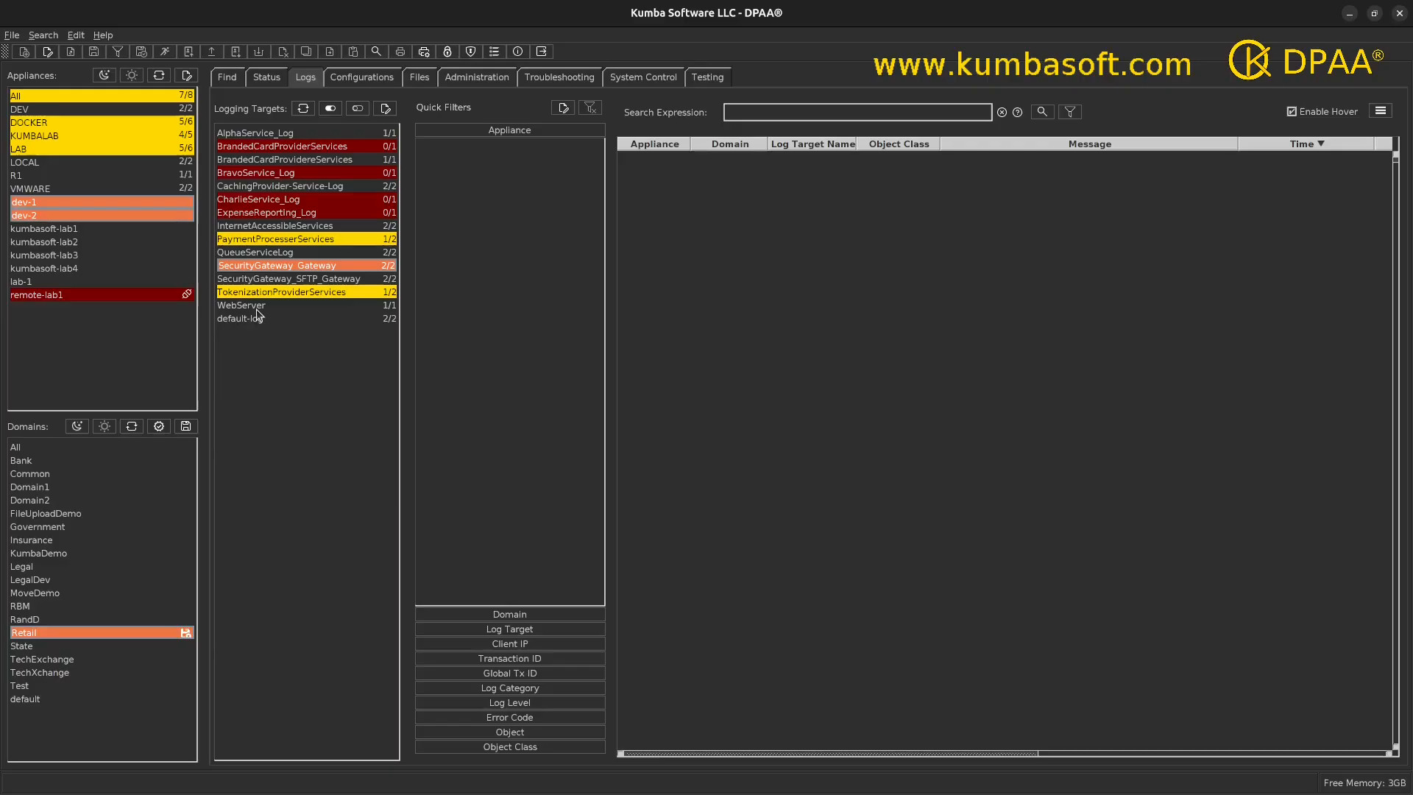
left_click(272, 213)
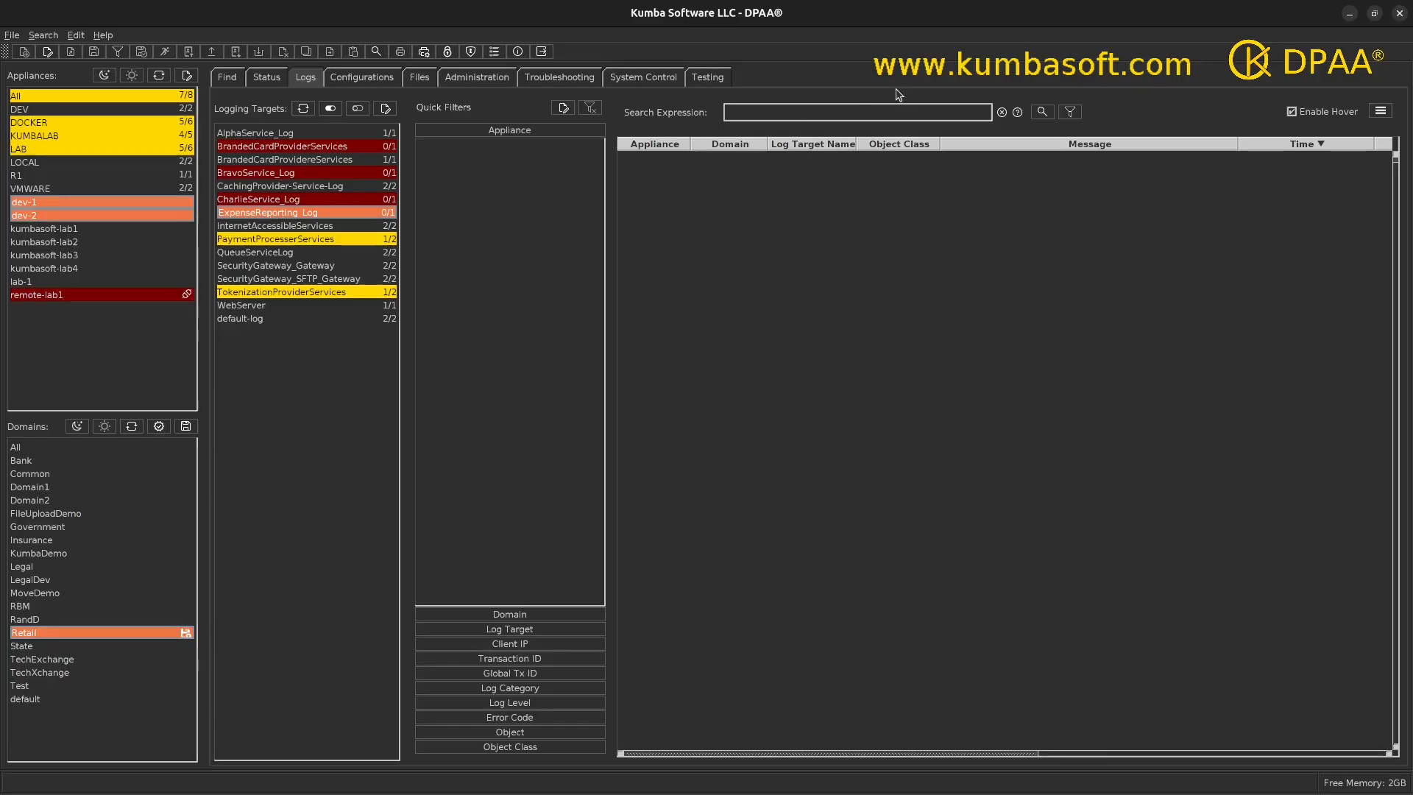
left_click(227, 319)
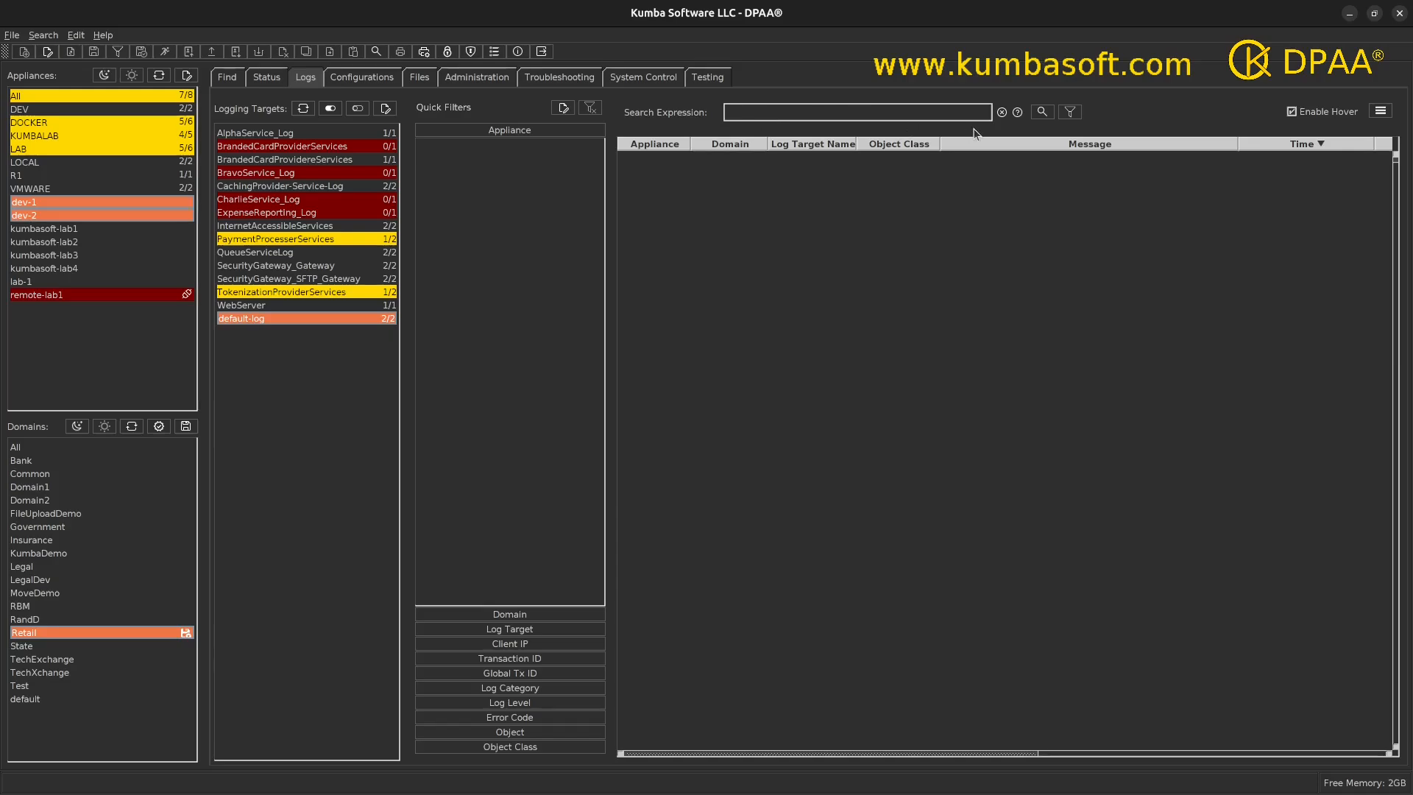
left_click(1042, 114)
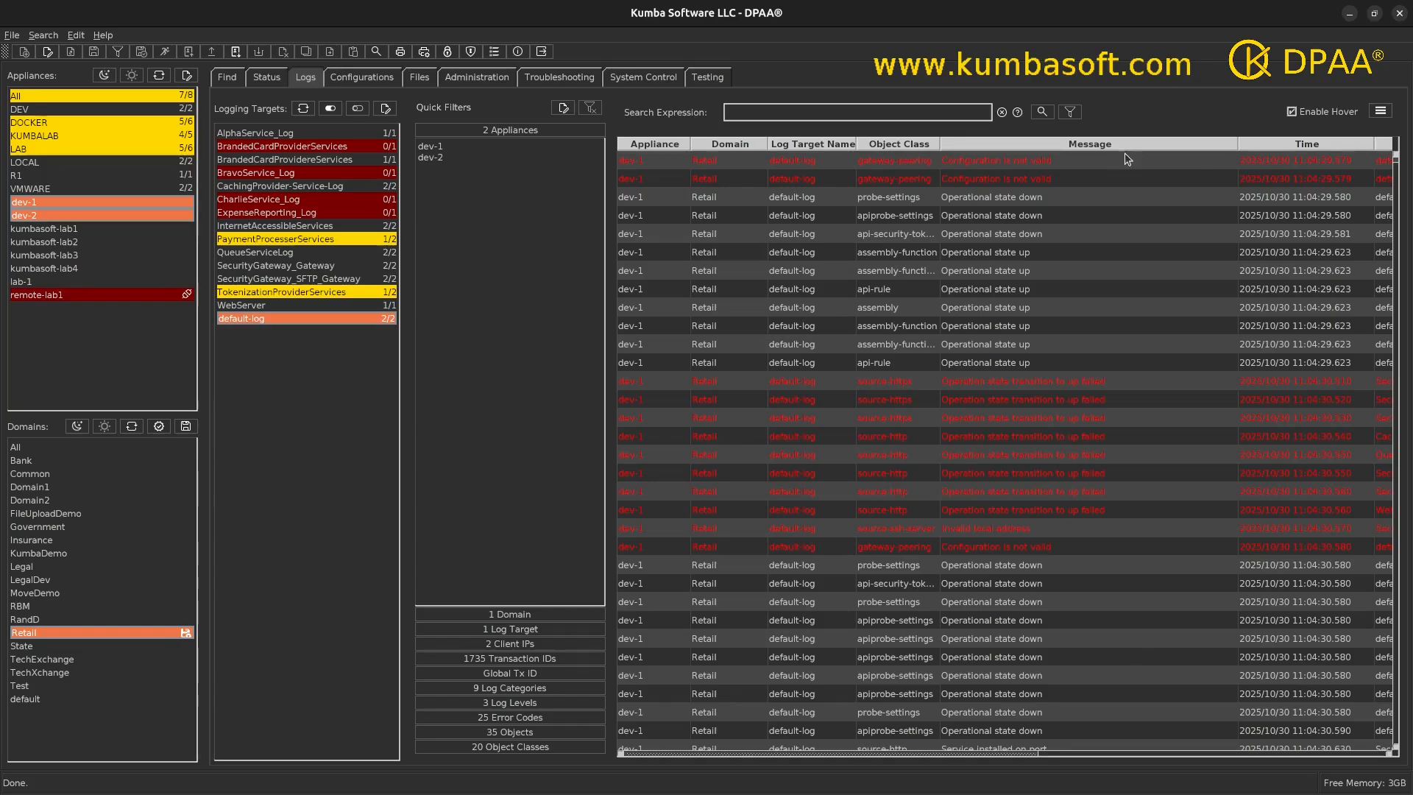
Step: Sort the retrieved log entries by Object Class in both directions, and finally by Time
left_click_drag(1128, 151, 1236, 151)
left_click(903, 143)
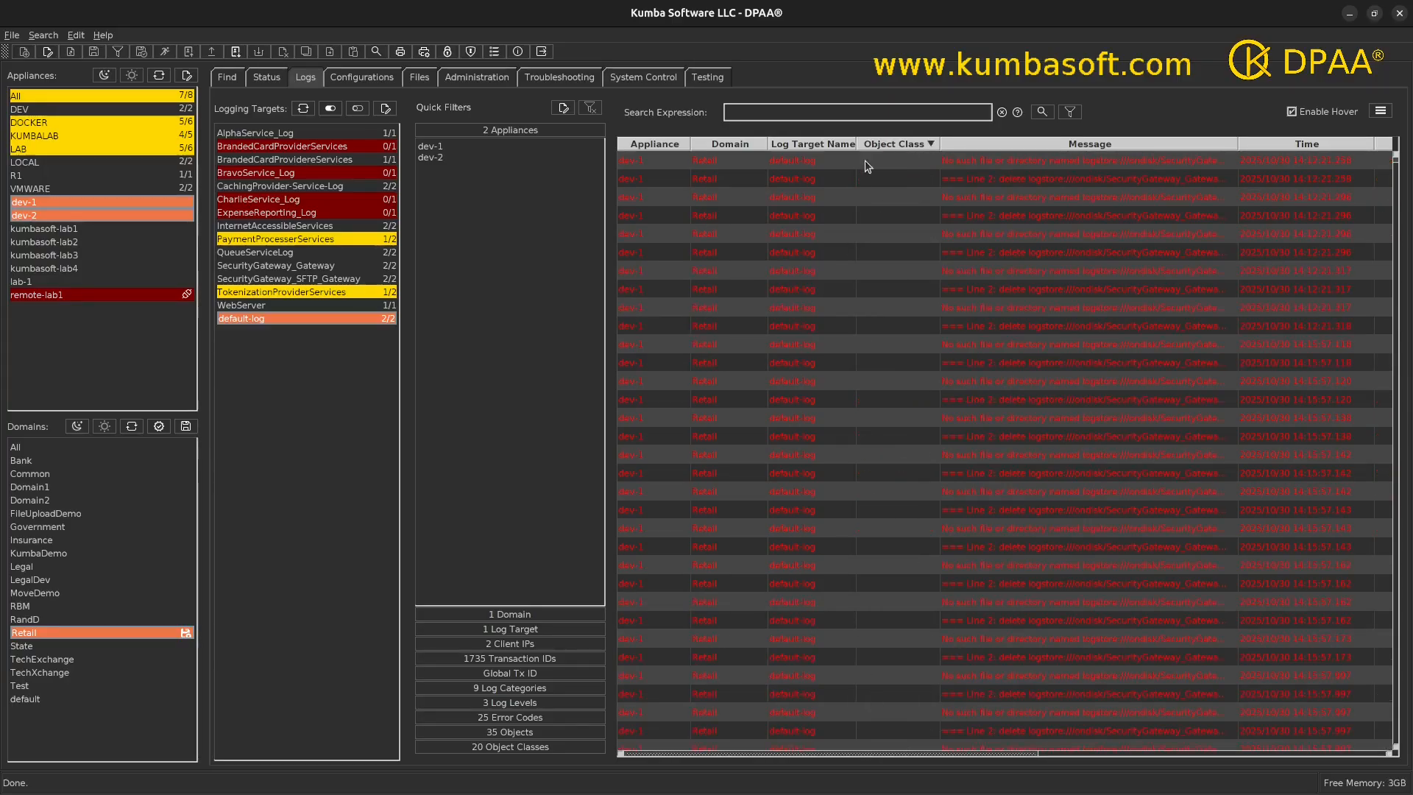
left_click(893, 145)
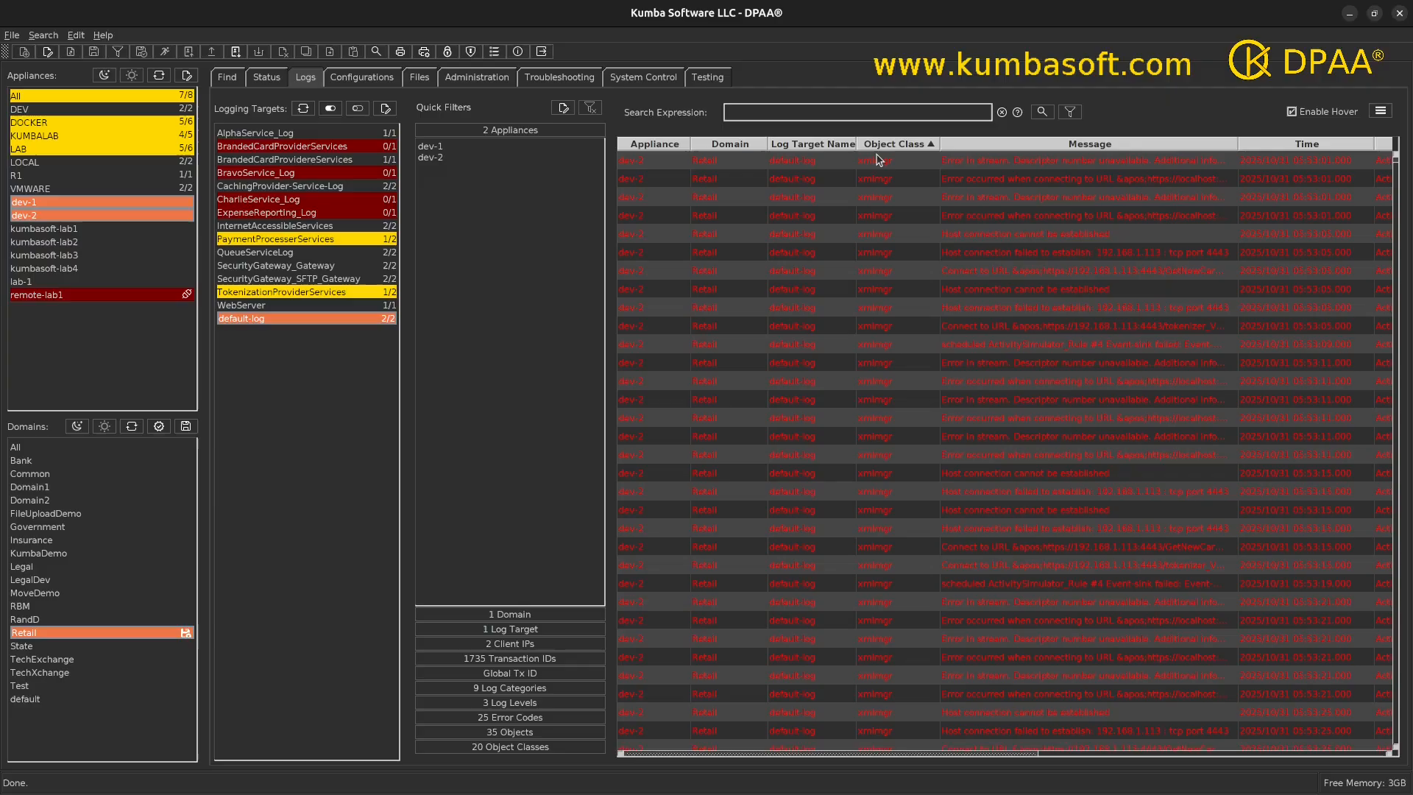
left_click(1274, 147)
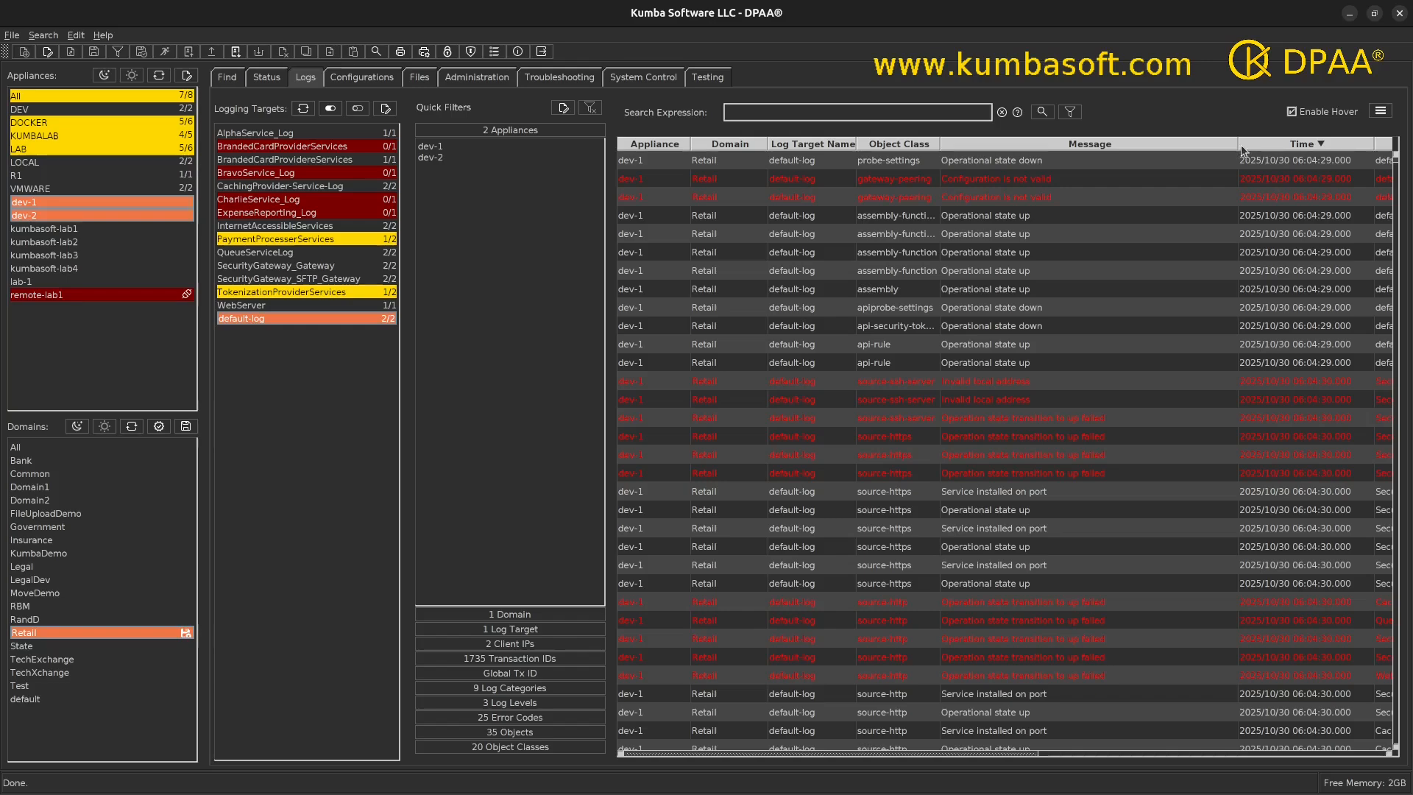
Step: Narrow the Message column of the log table and inspect the pop-up details of several notice and error entries
left_click_drag(1239, 143, 1131, 145)
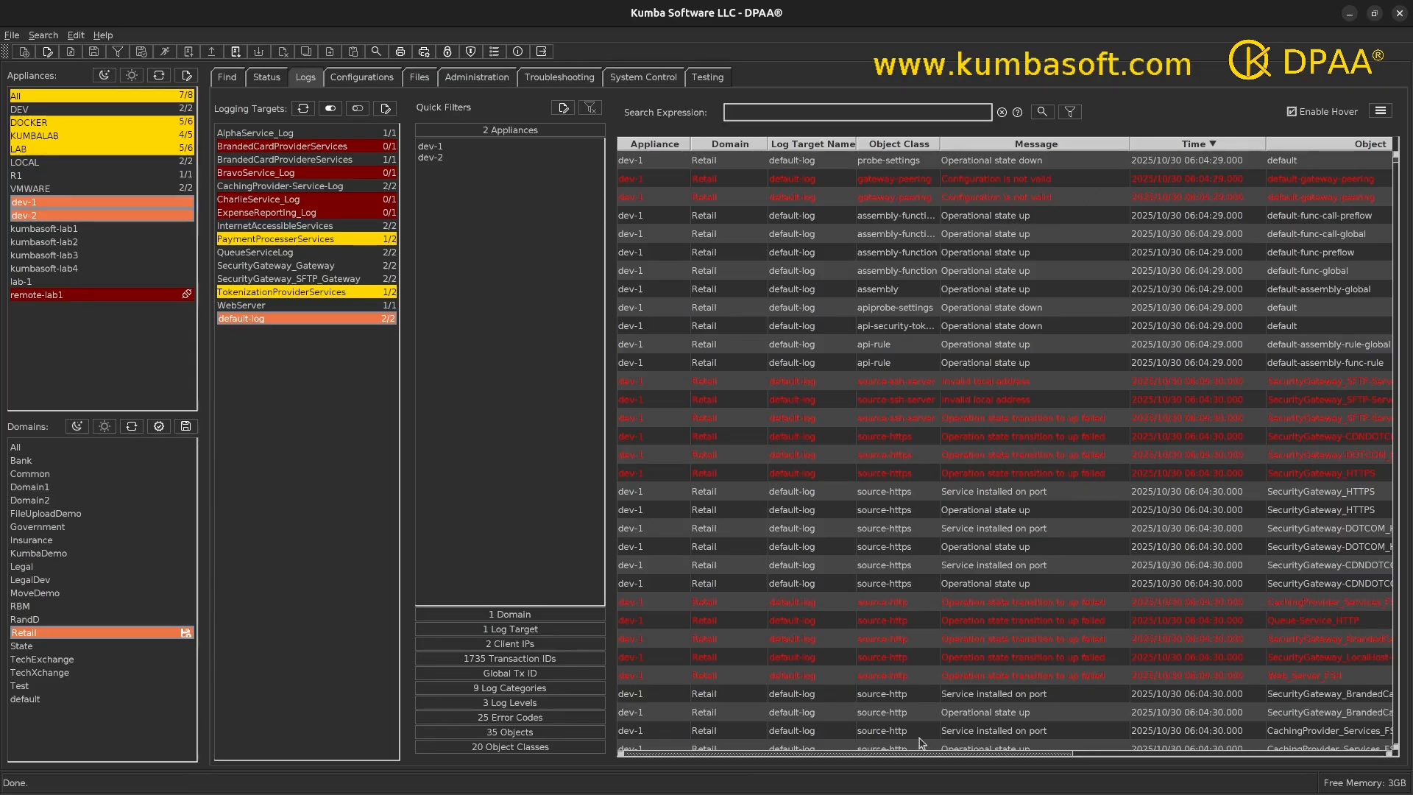
left_click_drag(988, 755, 877, 756)
mouse_move(956, 363)
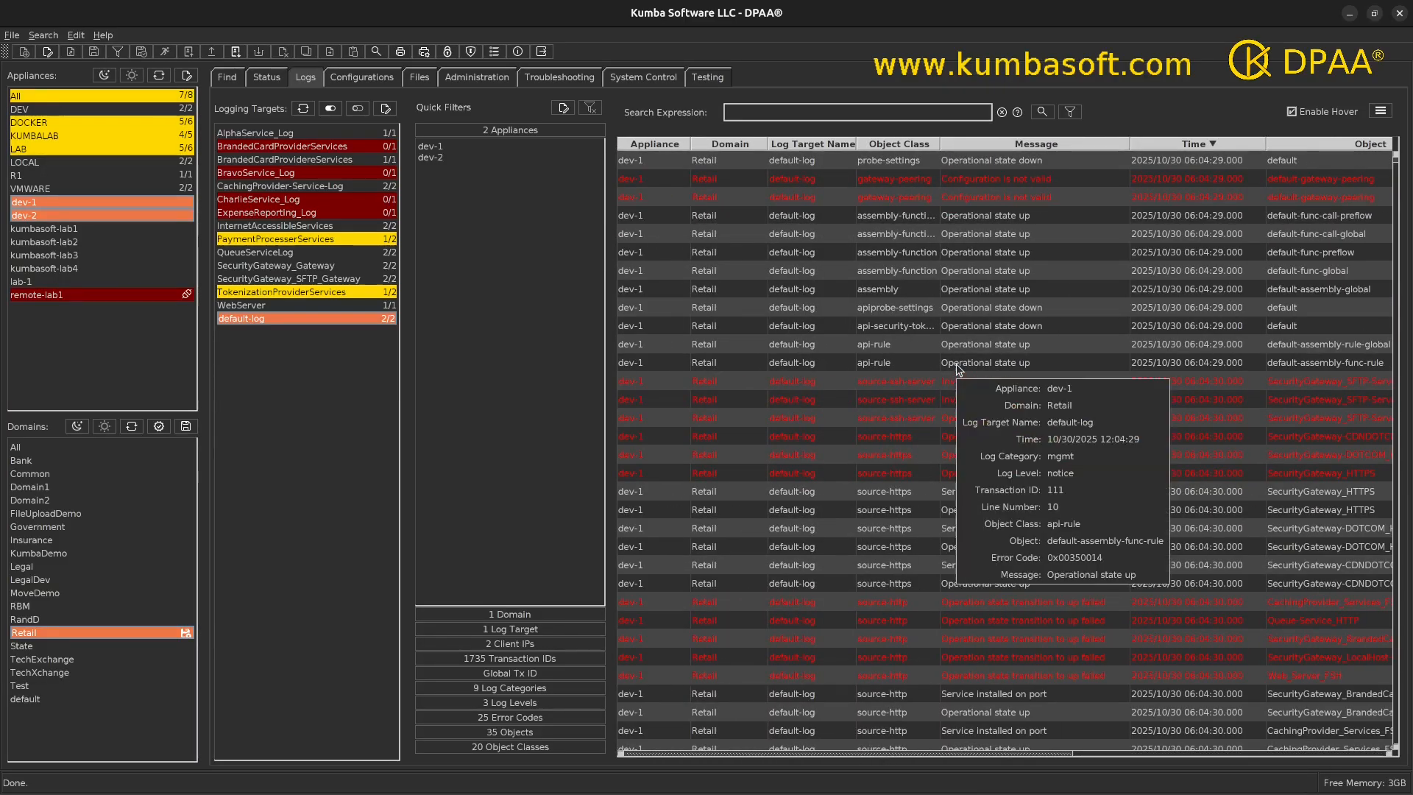
mouse_move(896, 405)
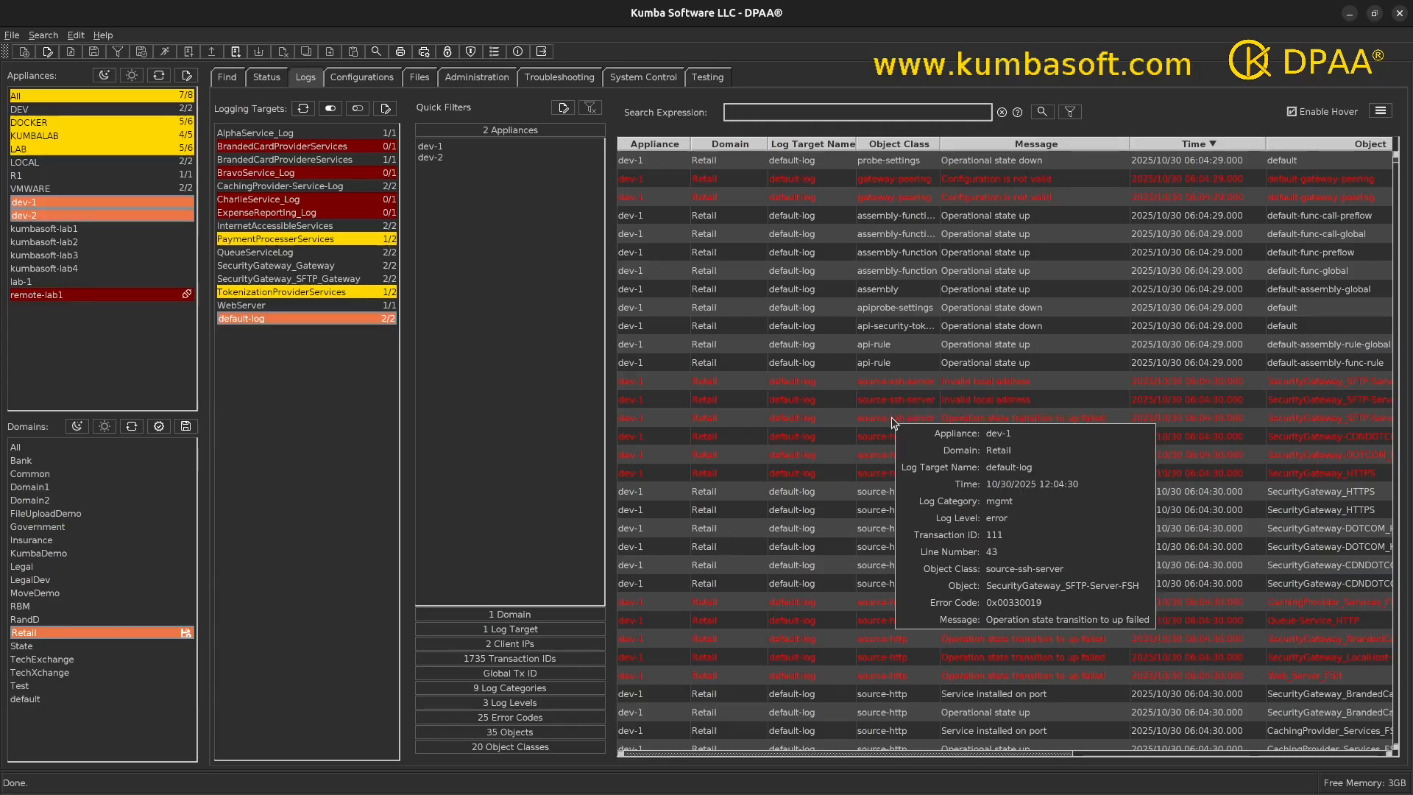
mouse_move(878, 458)
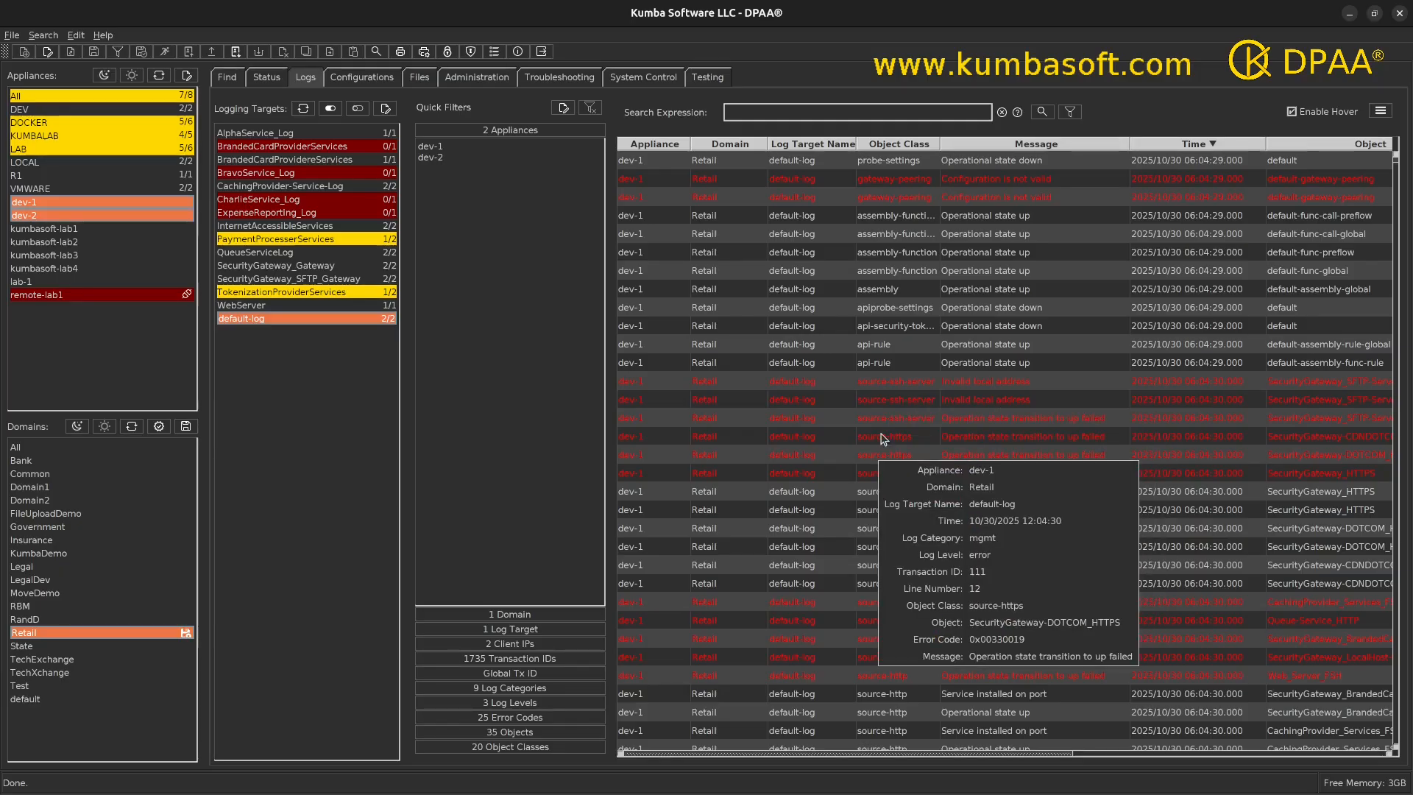
mouse_move(877, 315)
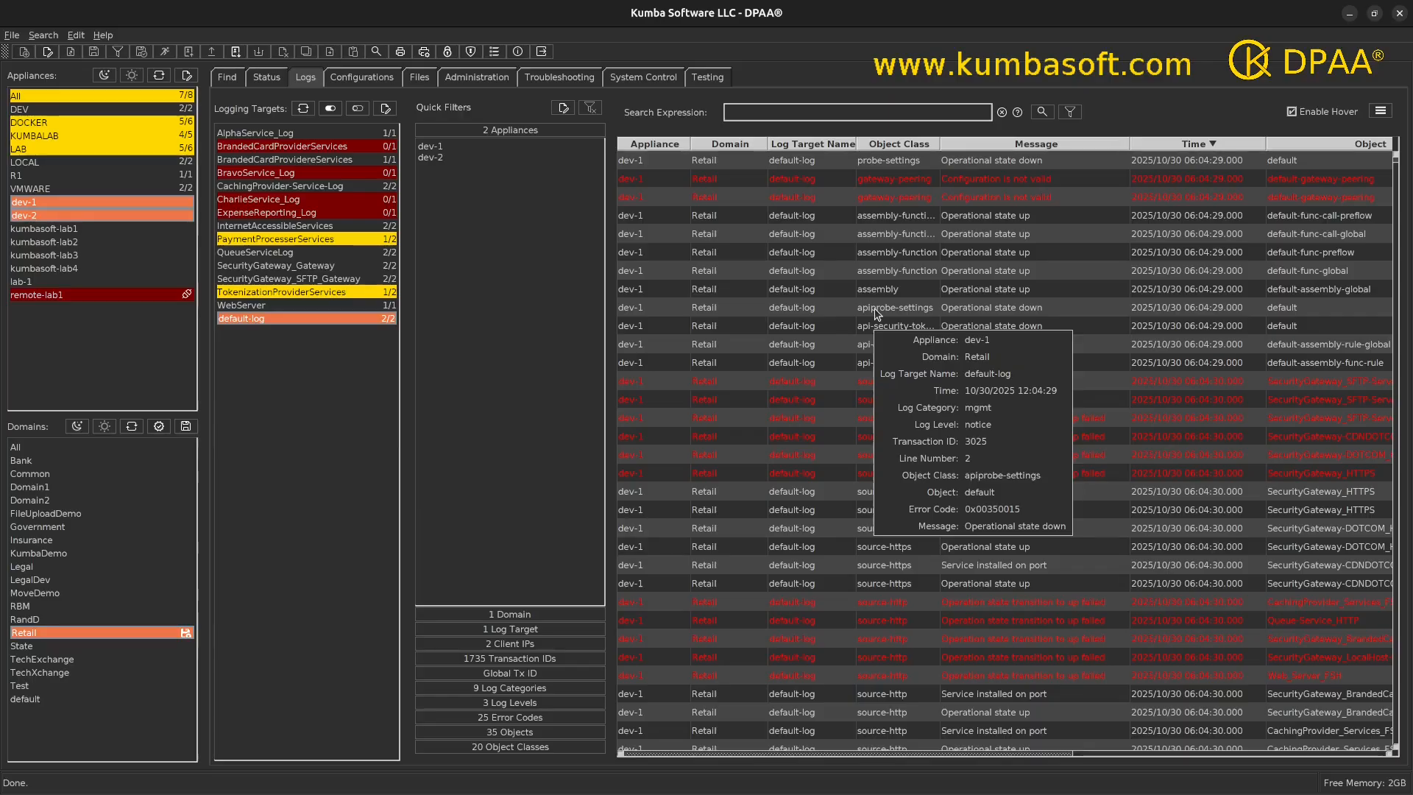
mouse_move(1019, 234)
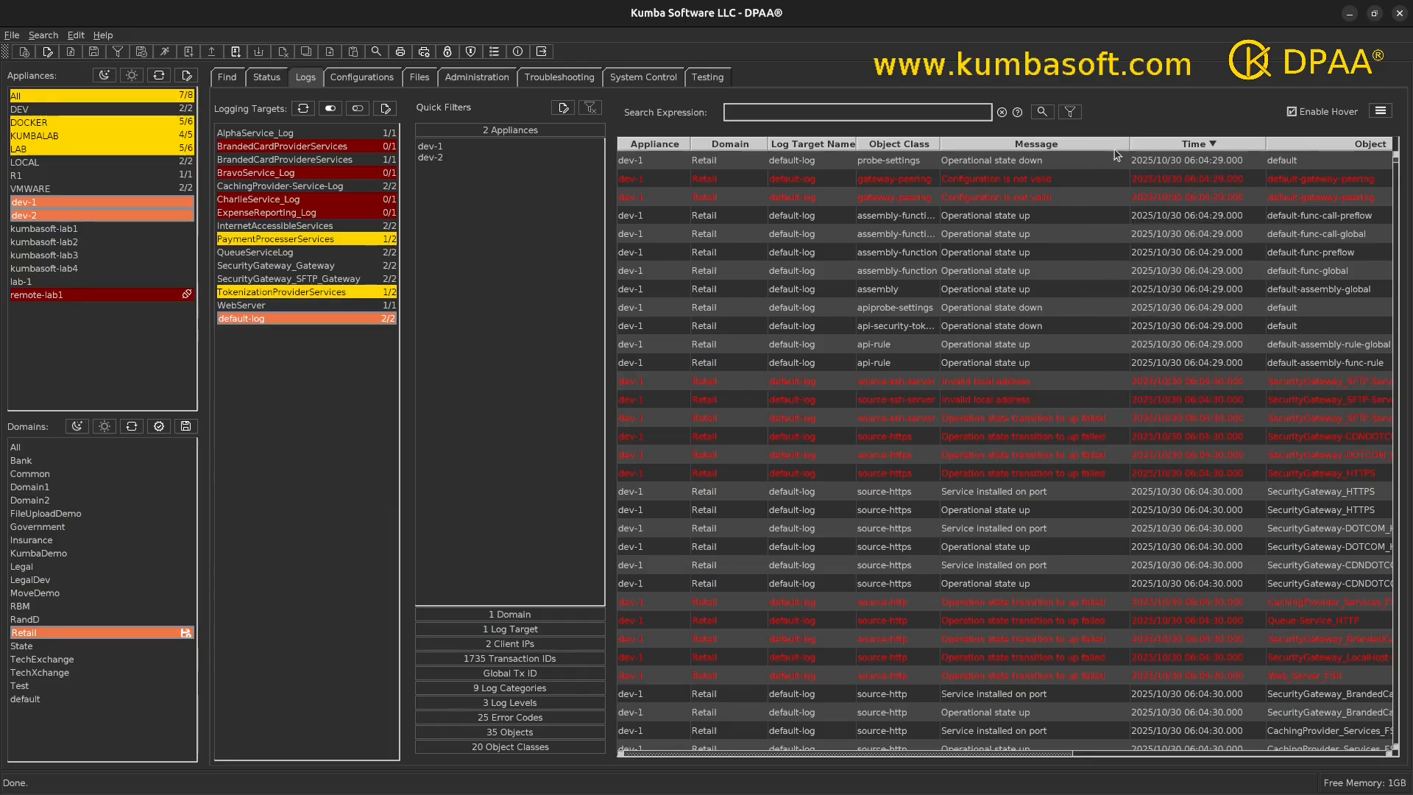
left_click_drag(1127, 145, 1135, 196)
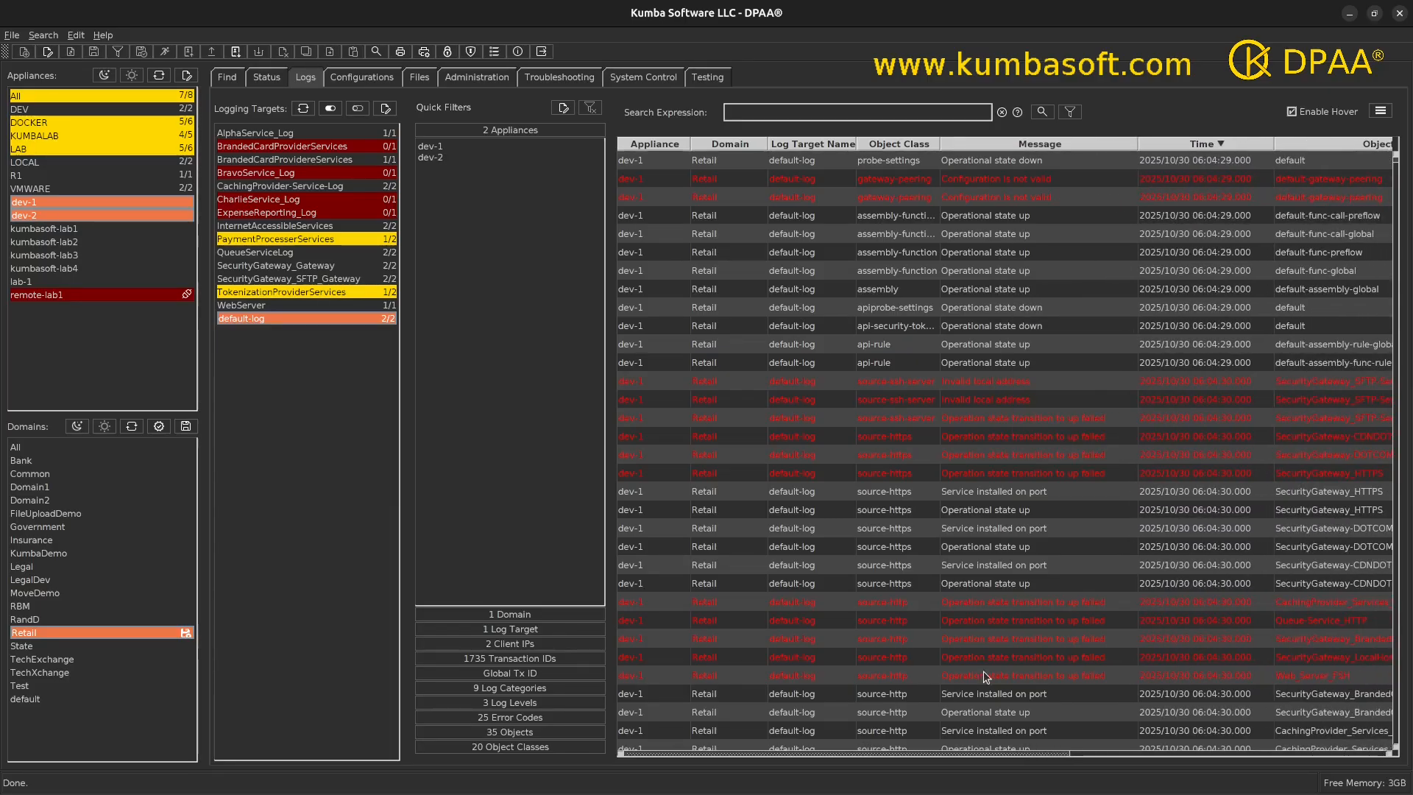
left_click_drag(1025, 753, 867, 782)
Step: Highlight the source-ssh-server entry and the adjacent source-https entry with the message "Operation state transition to up failed"
mouse_move(896, 581)
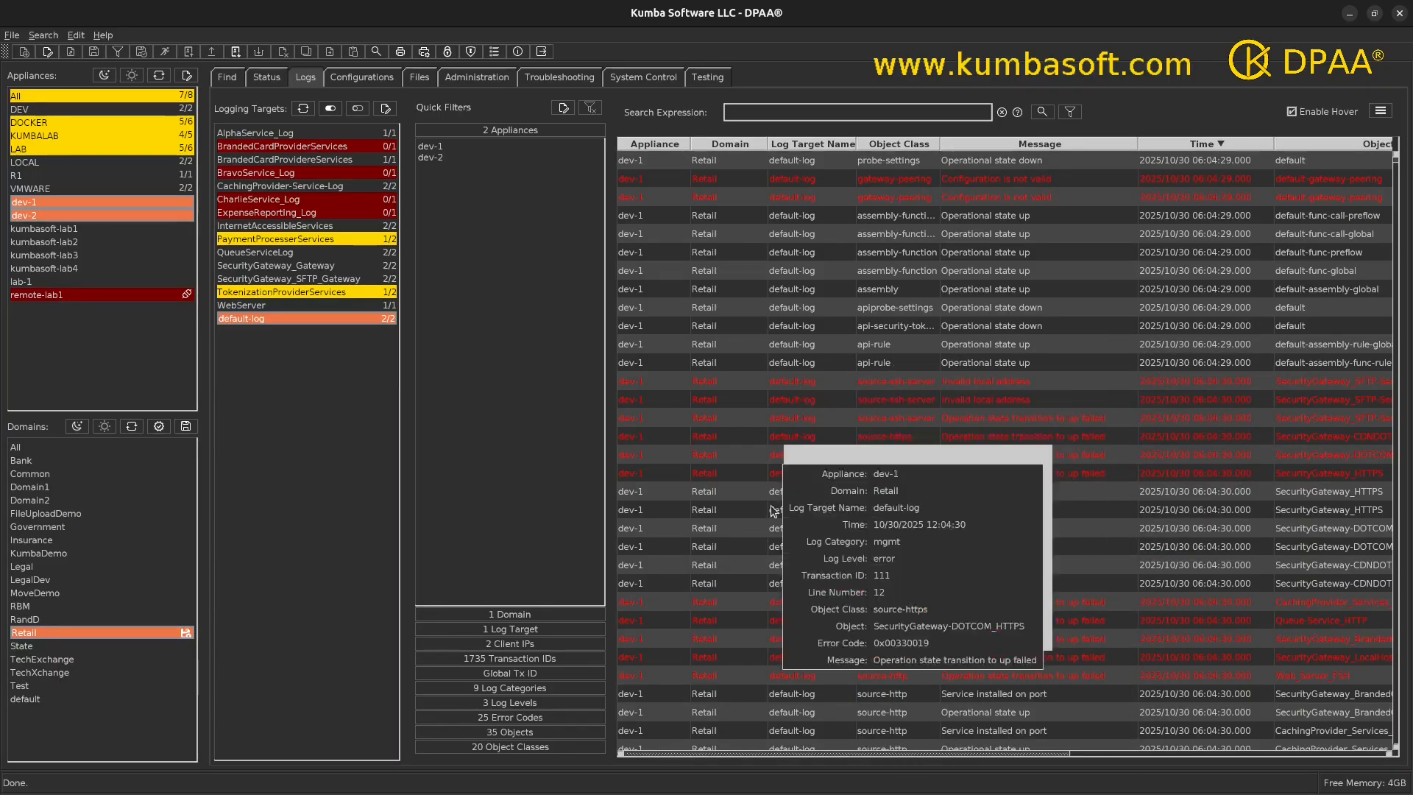
left_click(1002, 419)
left_click(998, 438, "ctrl")
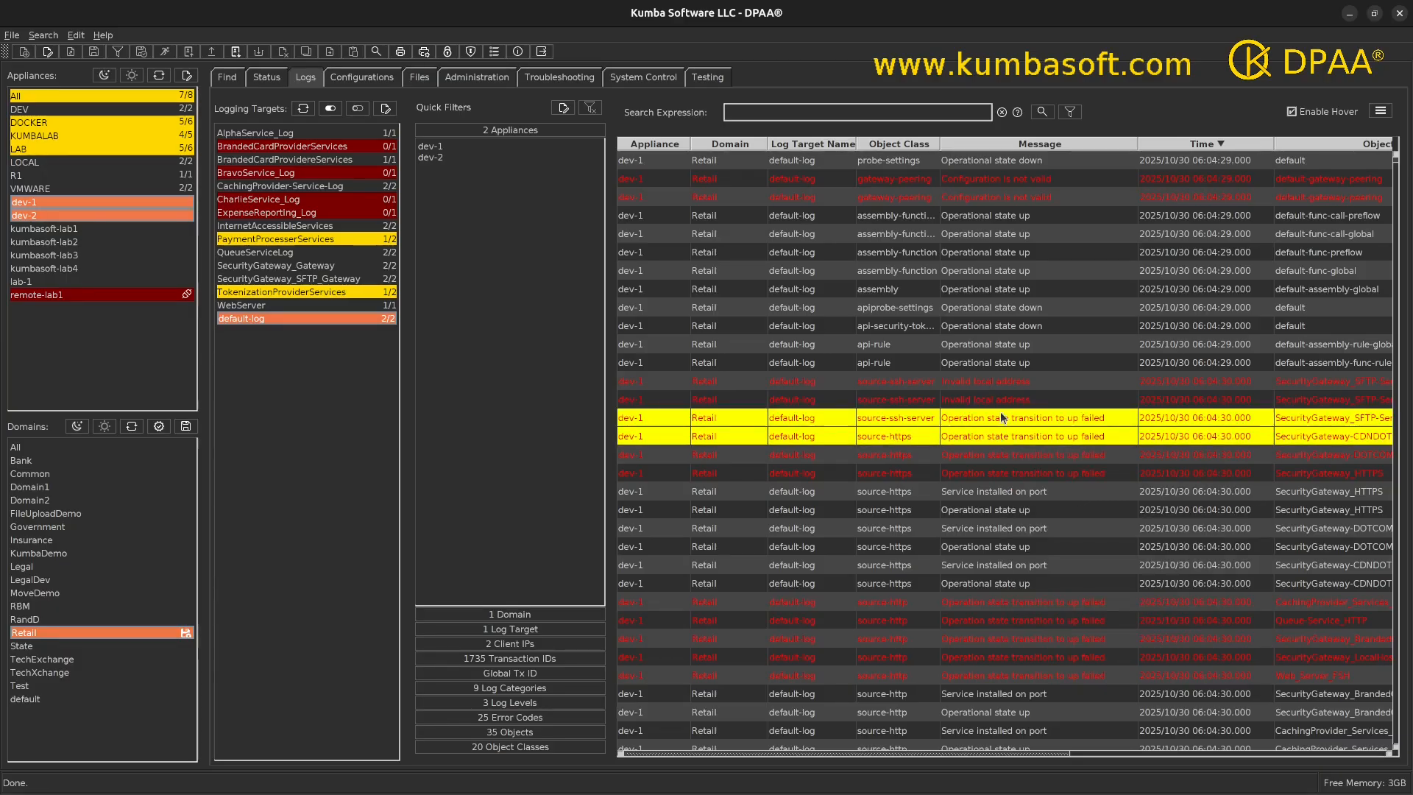
mouse_move(990, 452)
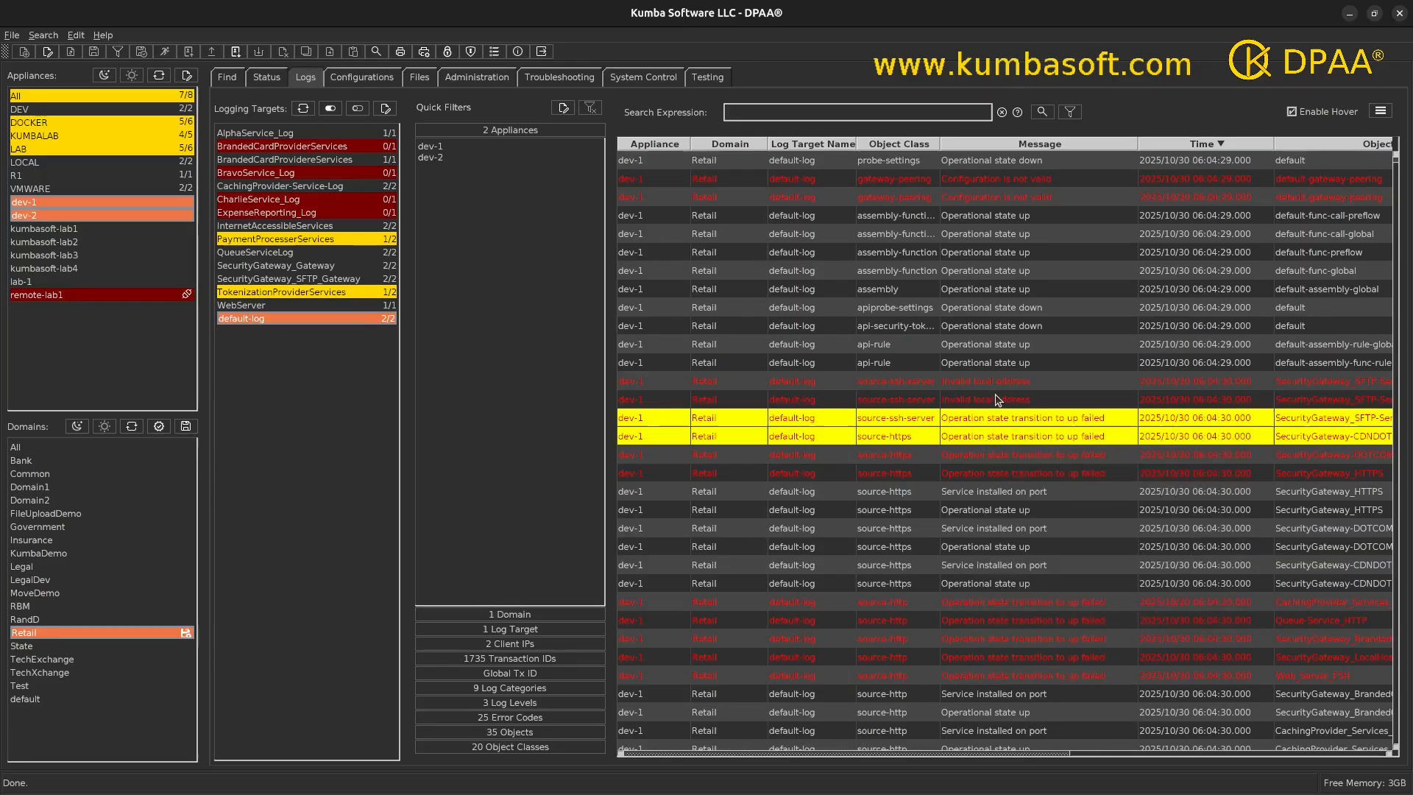
mouse_move(997, 396)
Step: Turn off the hover details, select only the SecurityGateway-CDNDOTCOM_HTTPS error entry, and turn the hover details on again
left_click(1292, 112)
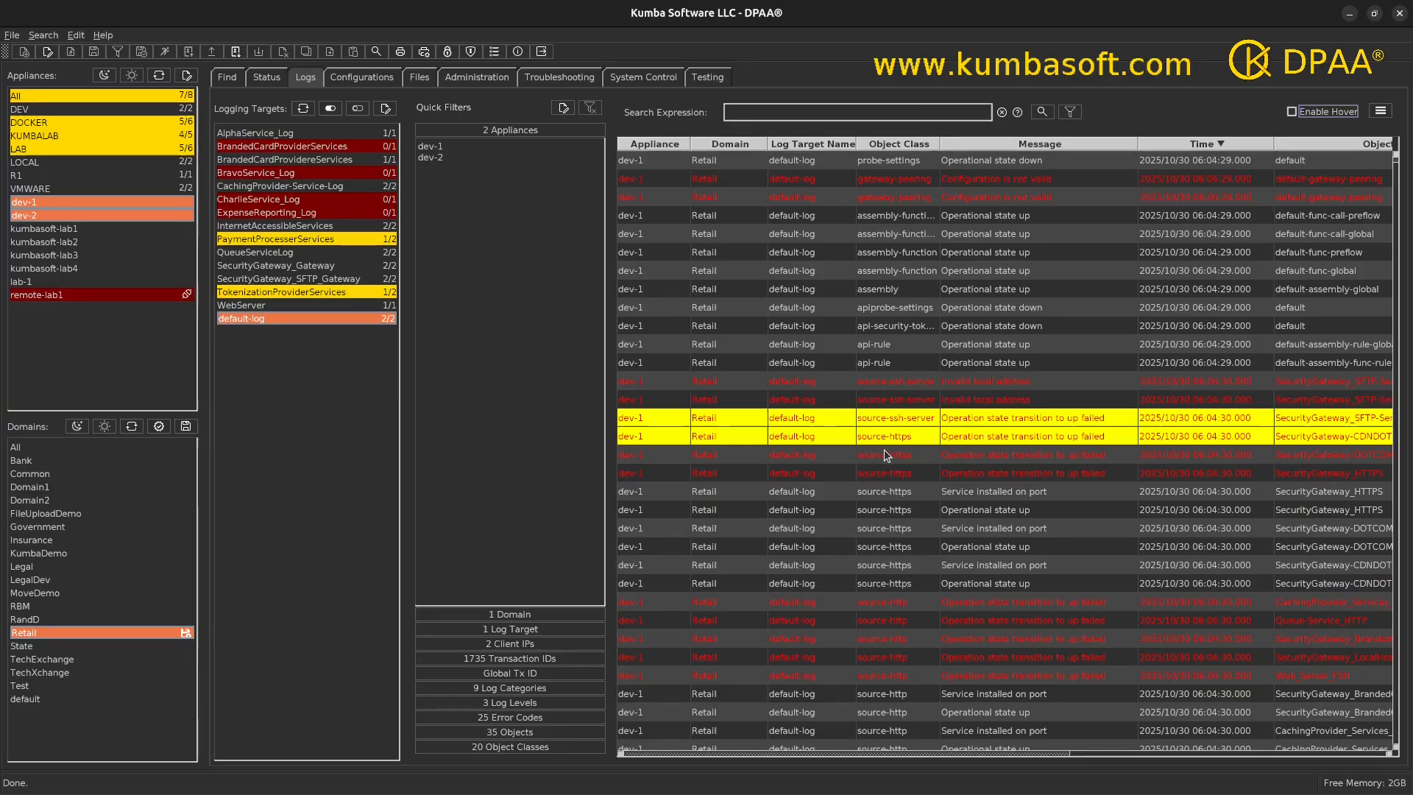
left_click(890, 430)
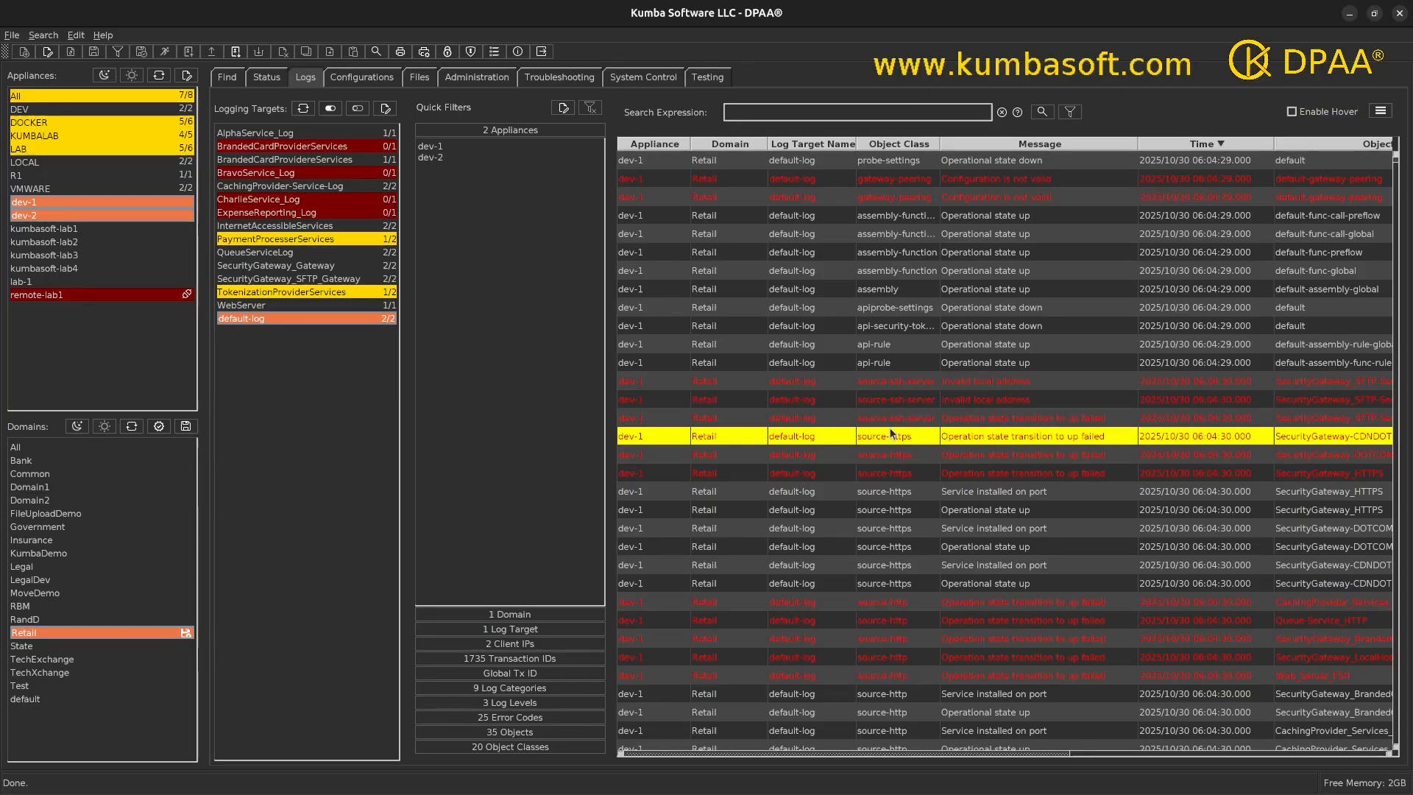
left_click(1292, 112)
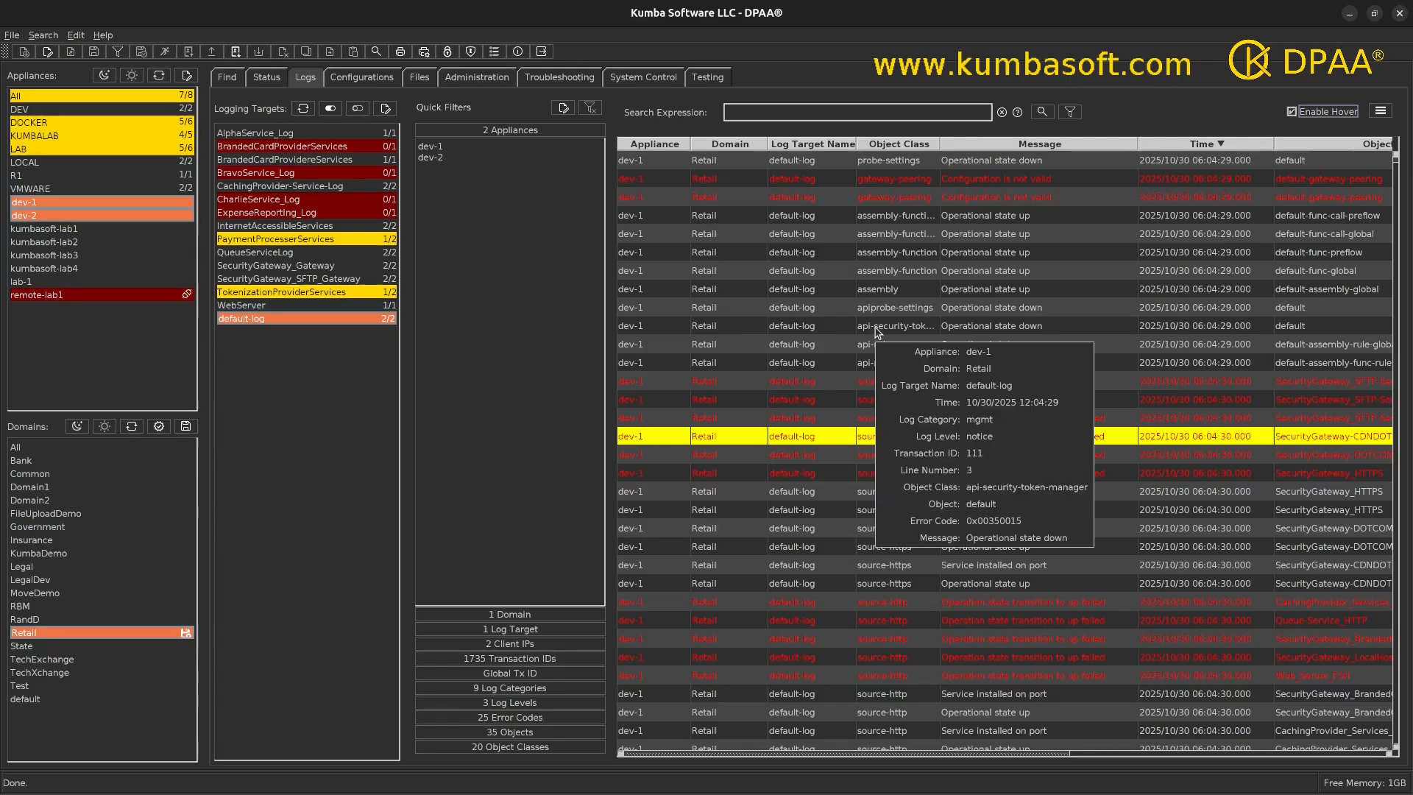
Step: Inspect the hover details of individual entries and browse further down the time-sorted default-log list
mouse_move(864, 384)
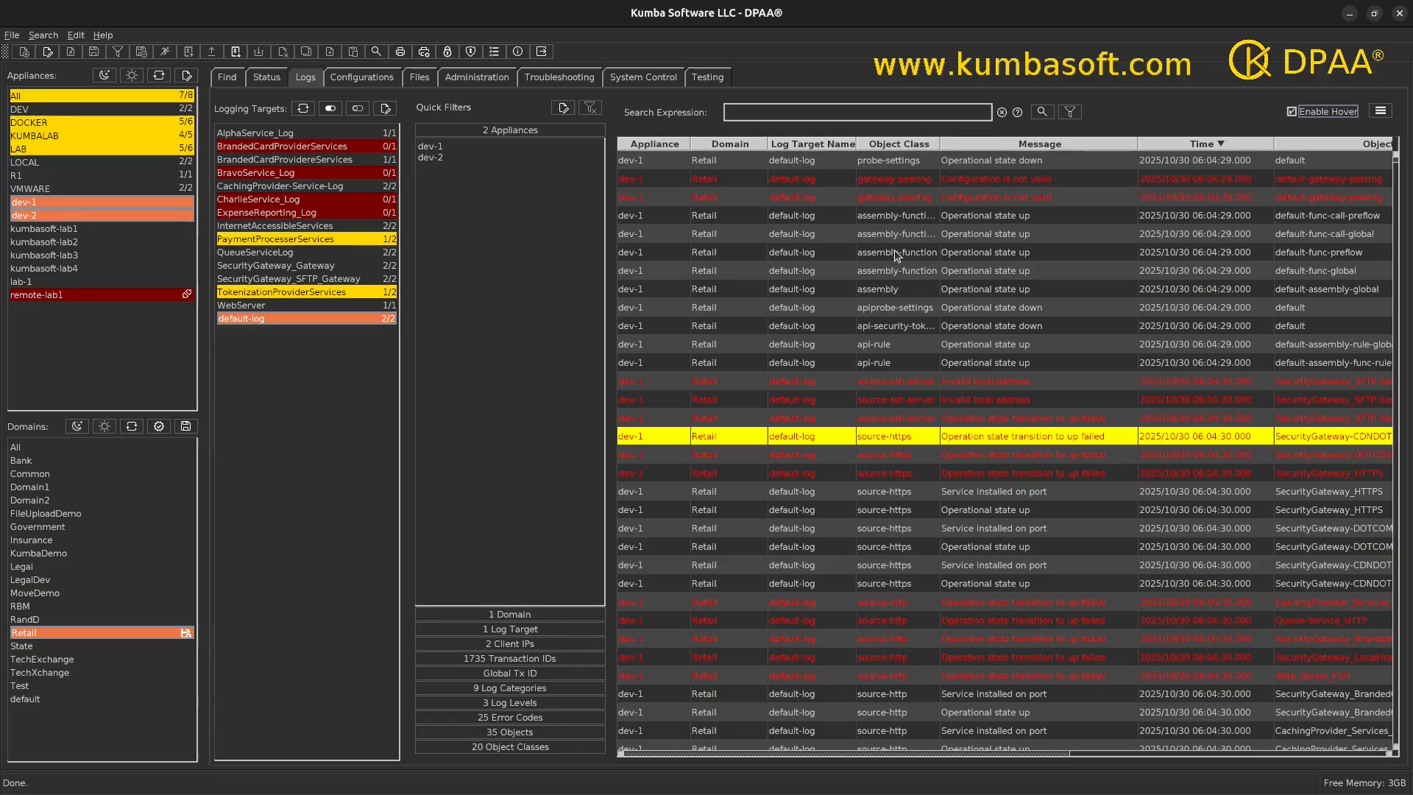
mouse_move(891, 251)
mouse_move(955, 436)
scroll(955, 439, "down", 5)
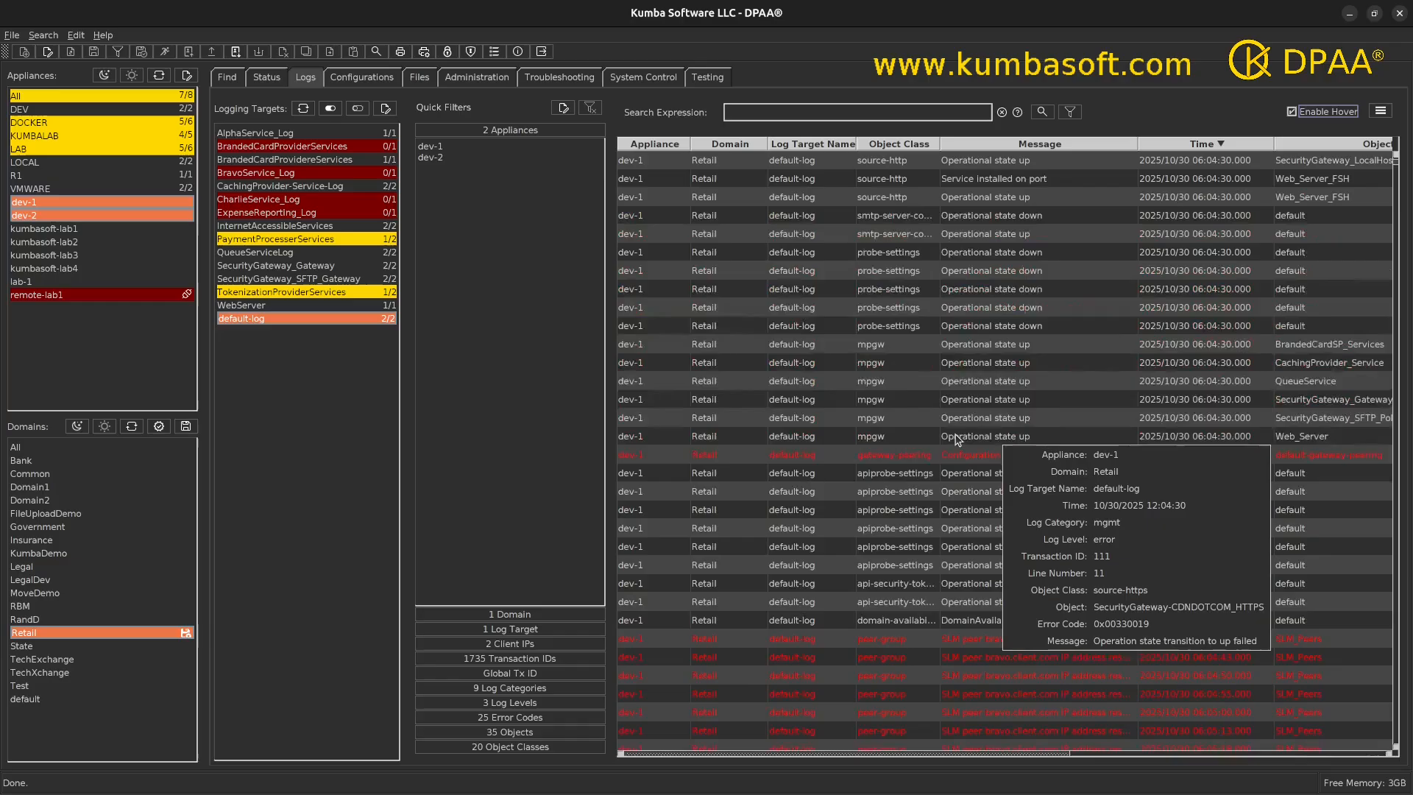
scroll(955, 439, "down", 10)
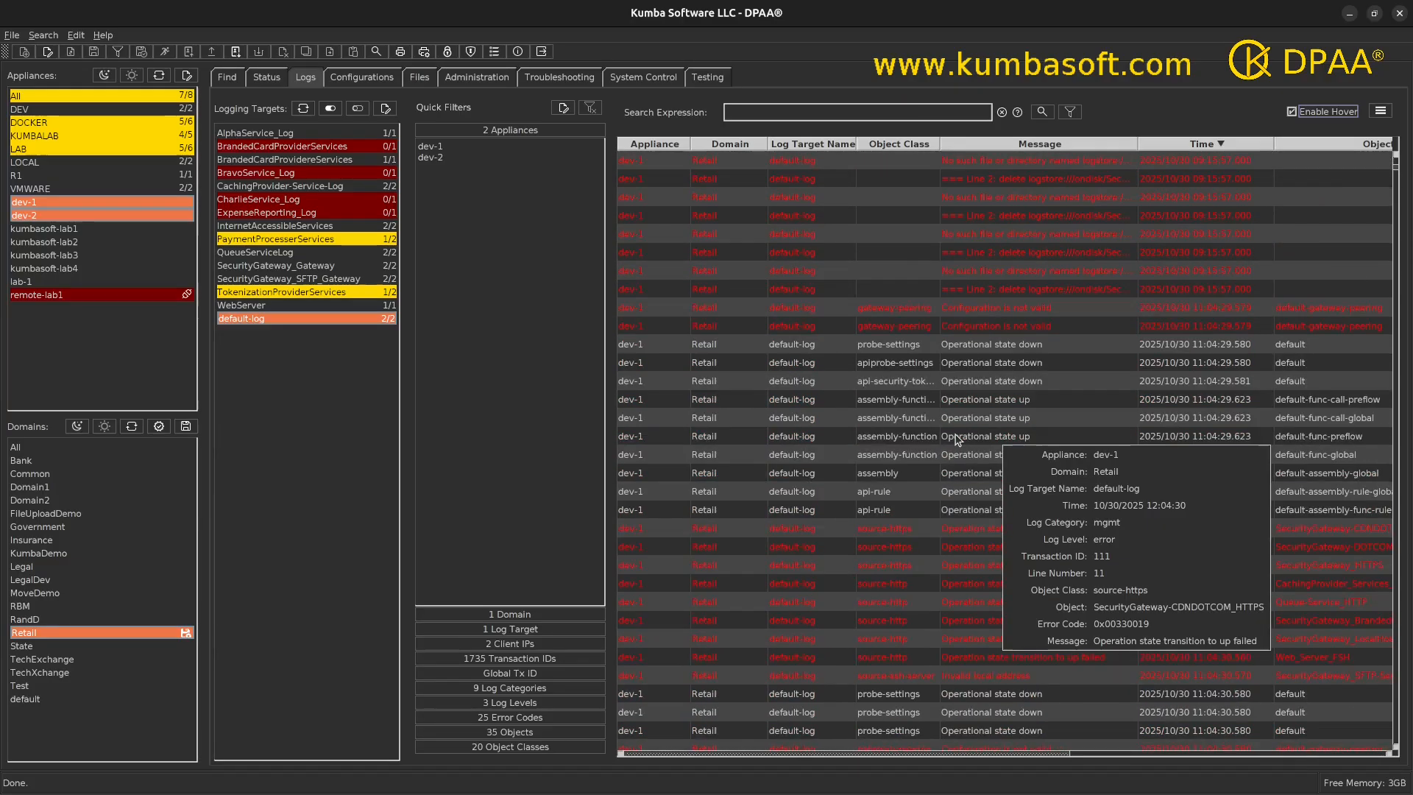
scroll(956, 439, "down", 3)
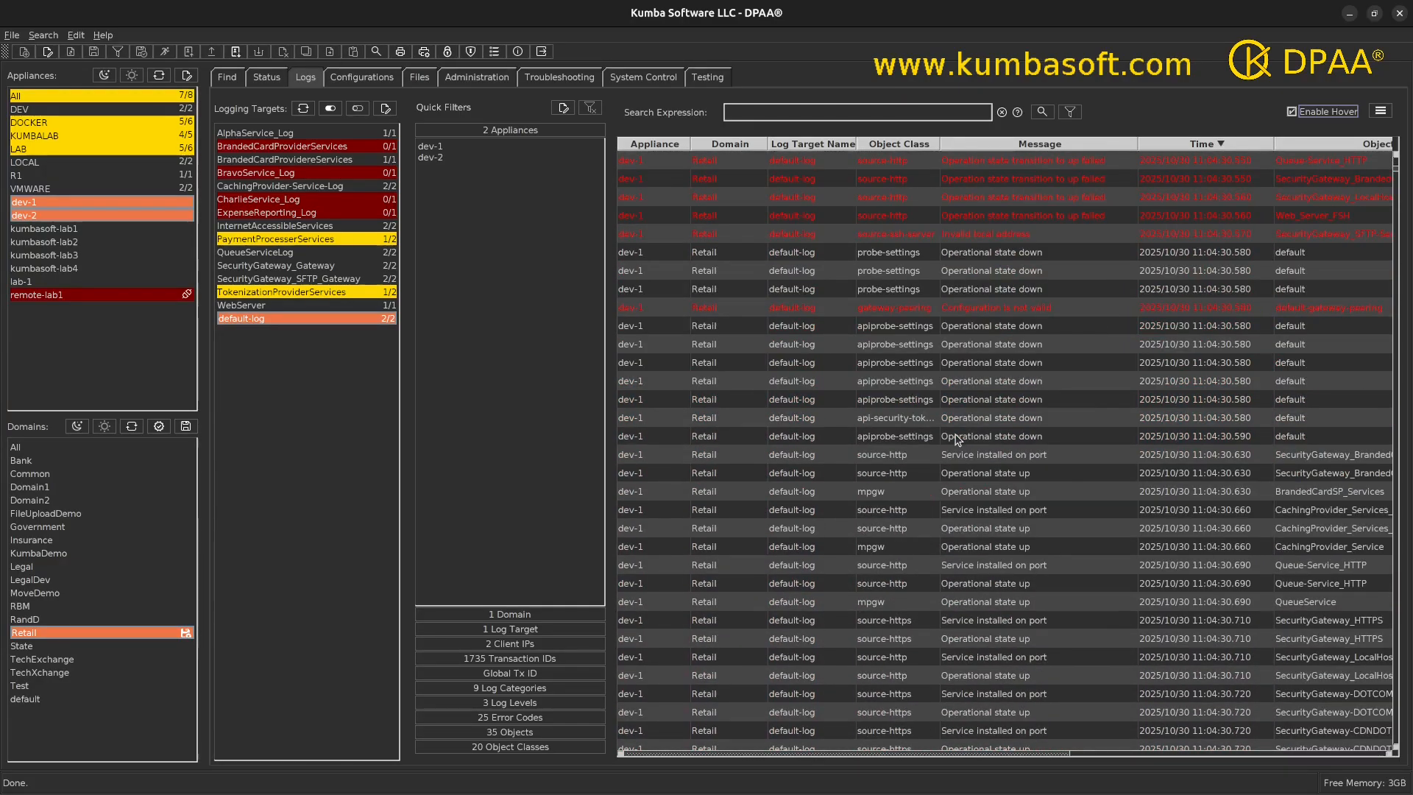
Step: Copy the consecutive dev-1 entries from the fifth listed error at 09:15:57 through the default-func-call-global notice at 11:04:29.623 to the clipboard
scroll(986, 316, "up", 4)
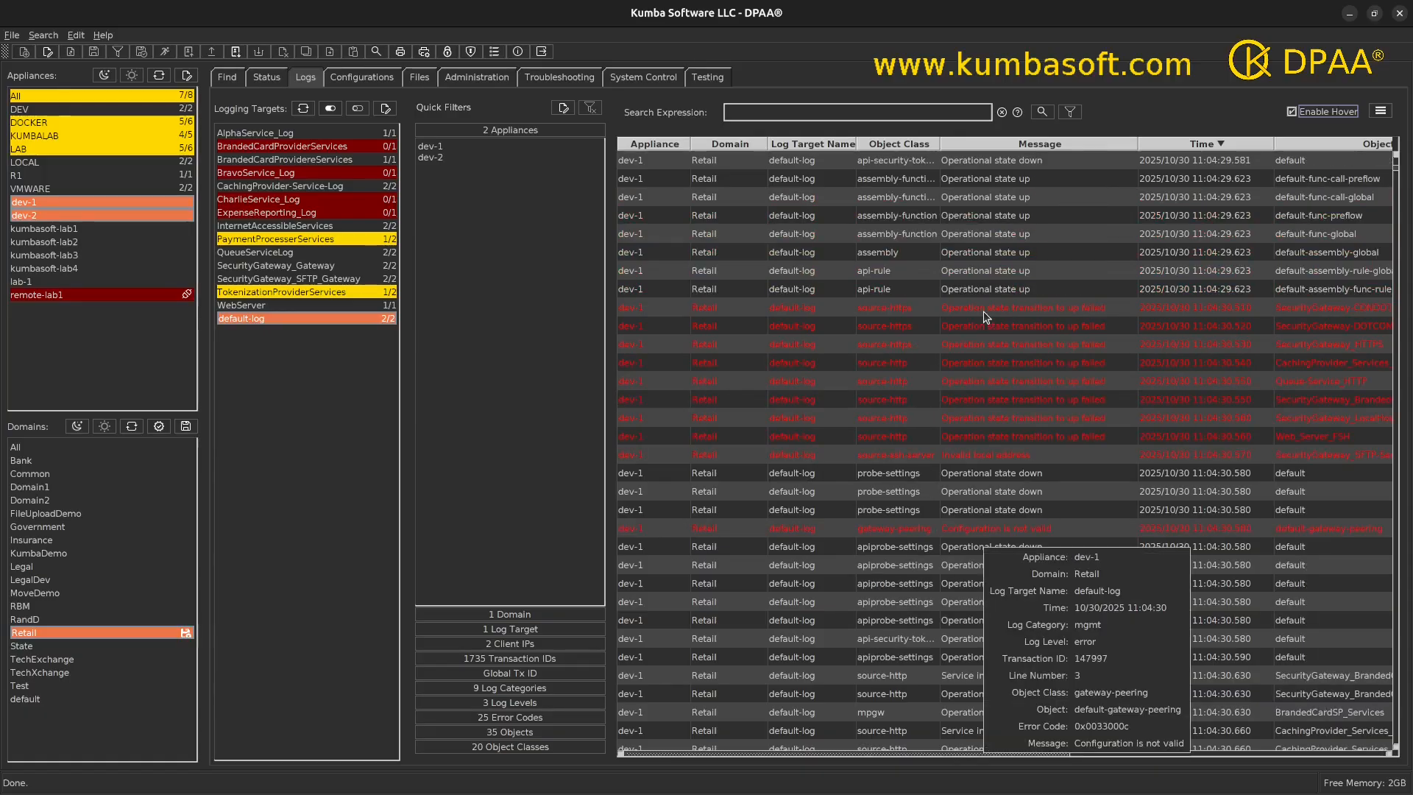
scroll(986, 316, "up", 7)
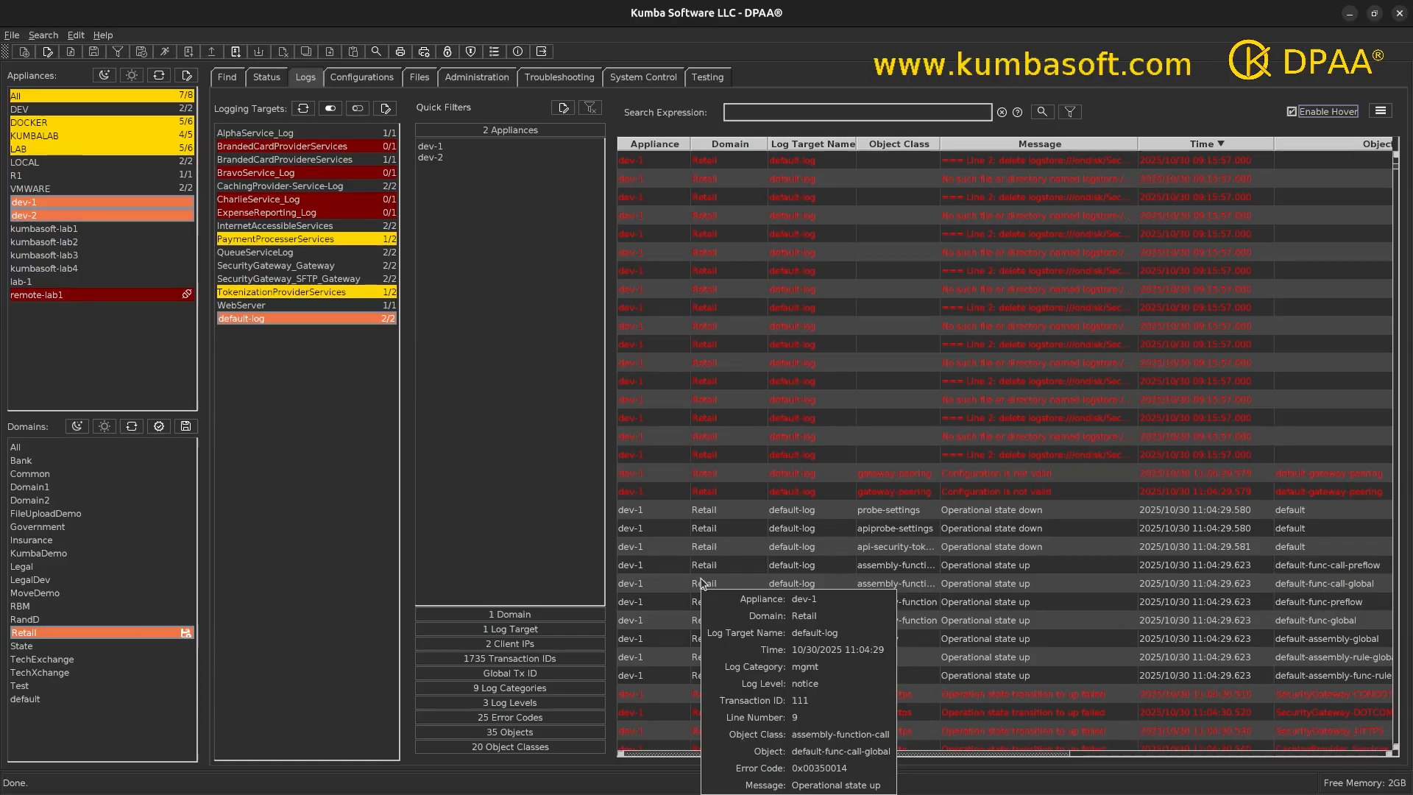
left_click(773, 233)
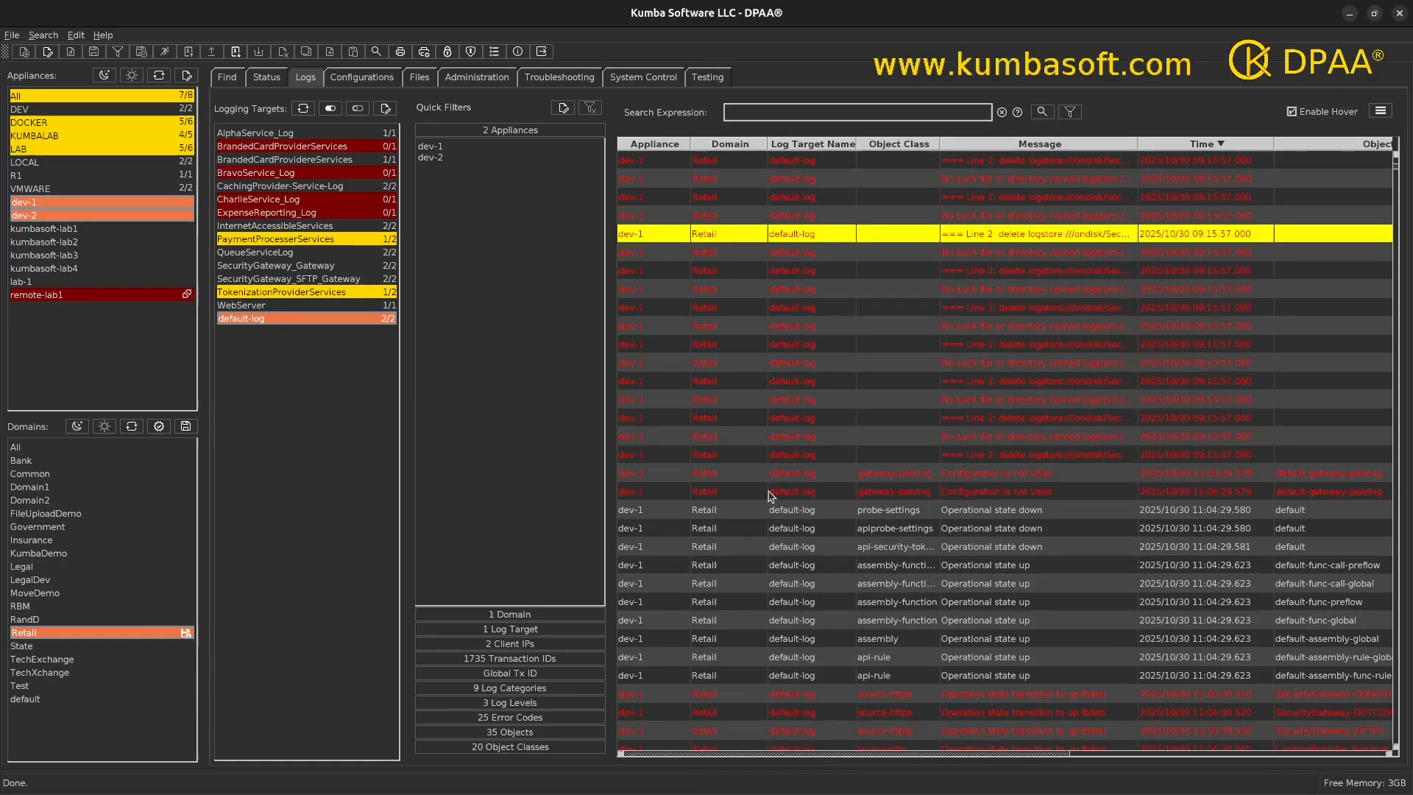
left_click(787, 585, "shift")
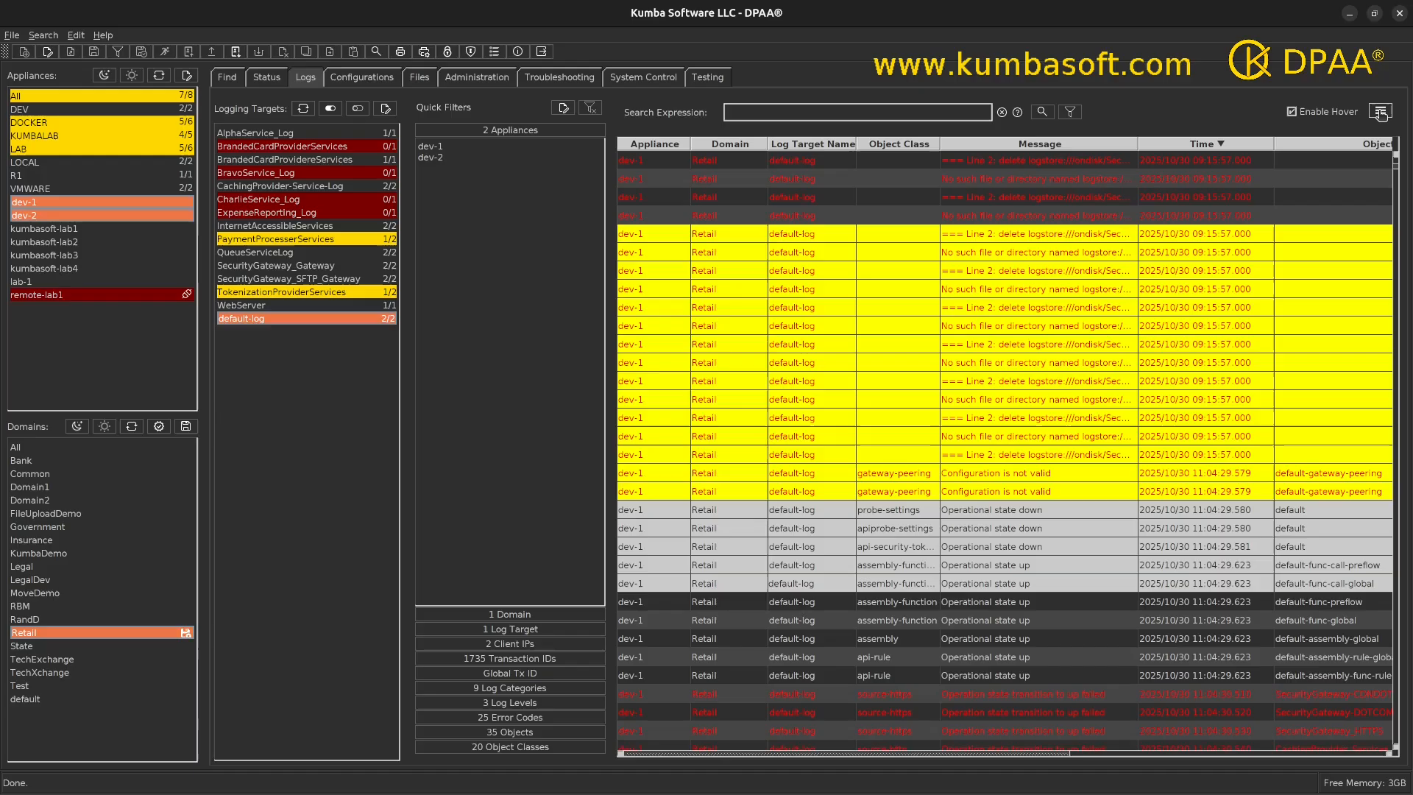
mouse_move(933, 268)
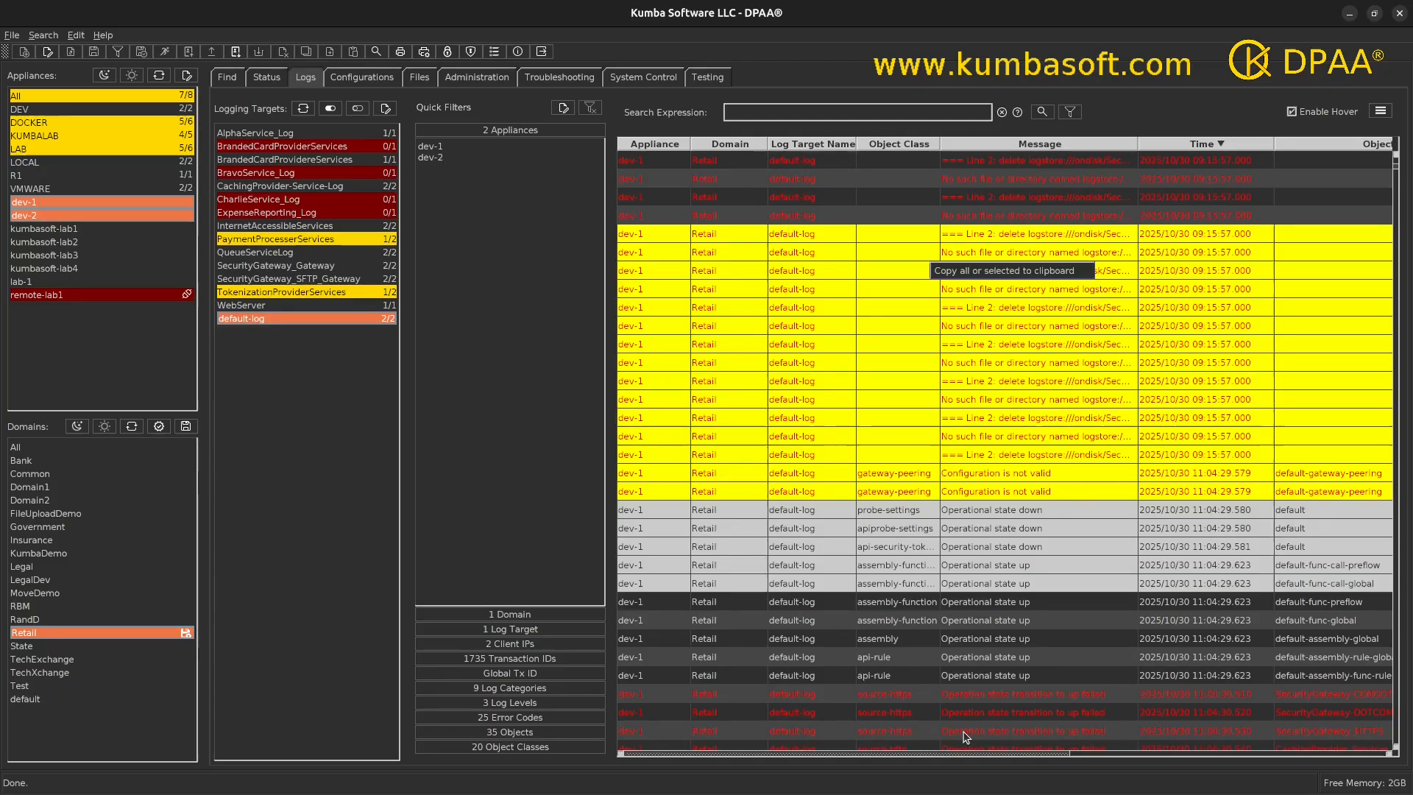
left_click(988, 271)
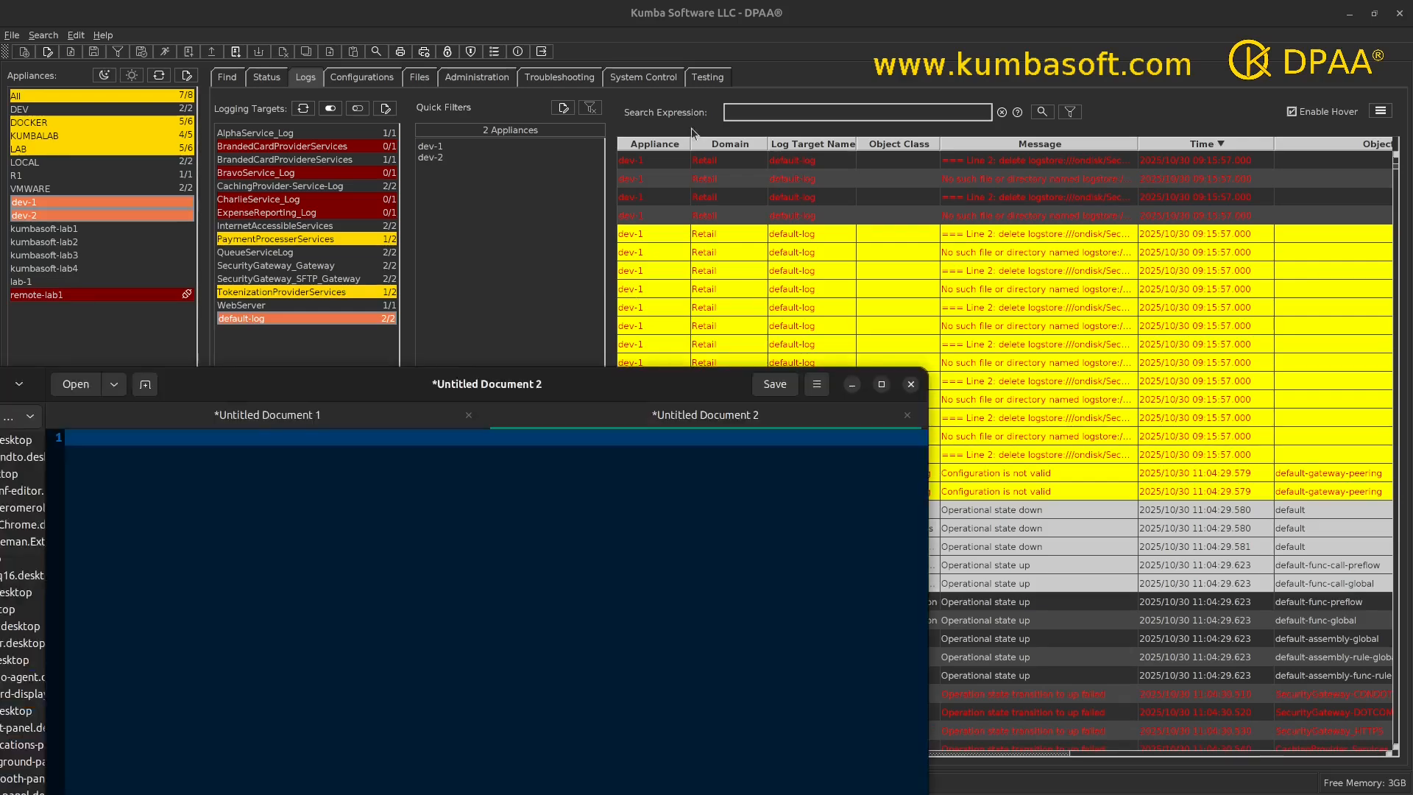
Step: Paste the copied log entries into the empty Untitled Document 2 in the text editor, enlarge its window to review them, and return to DPAA
left_click_drag(592, 387, 767, 76)
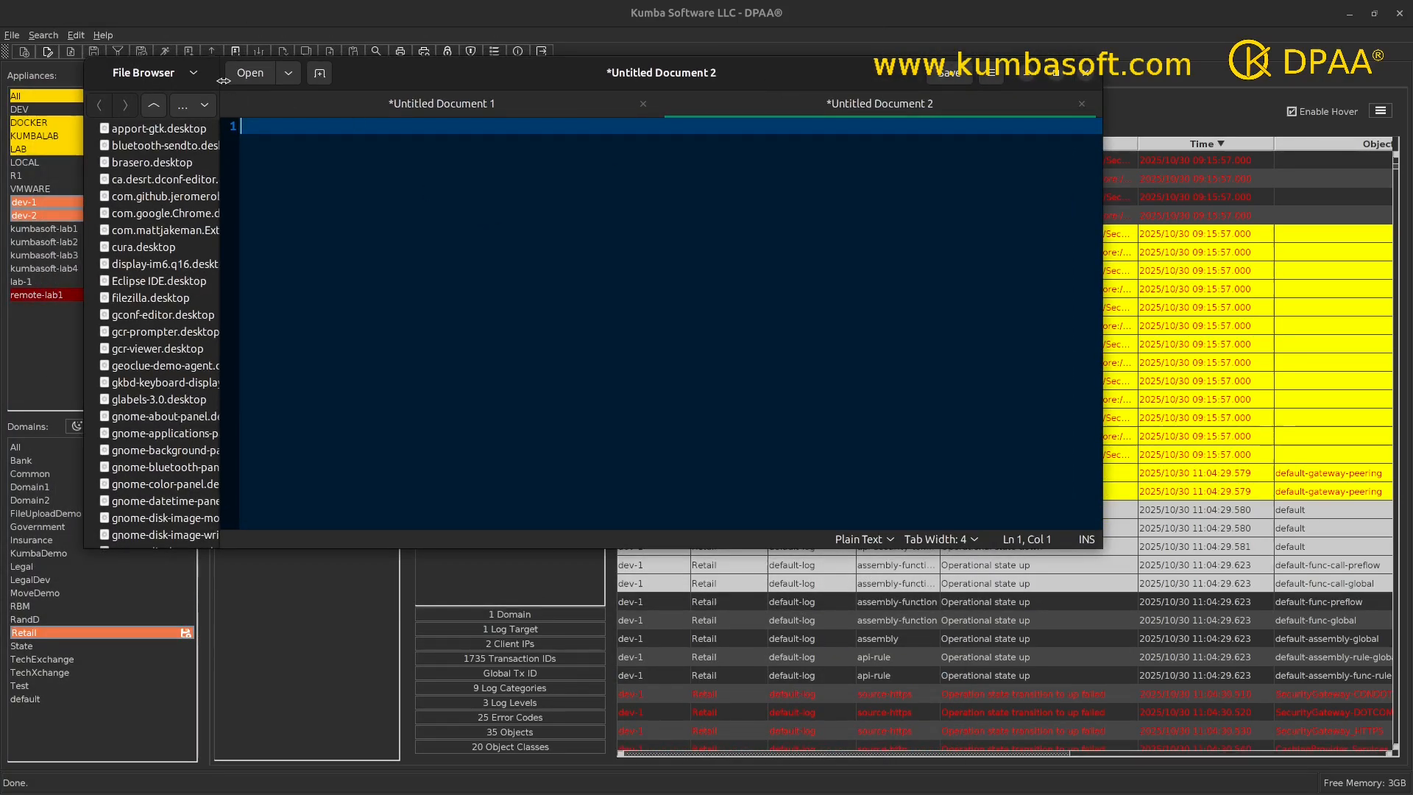
key("ctrl+v")
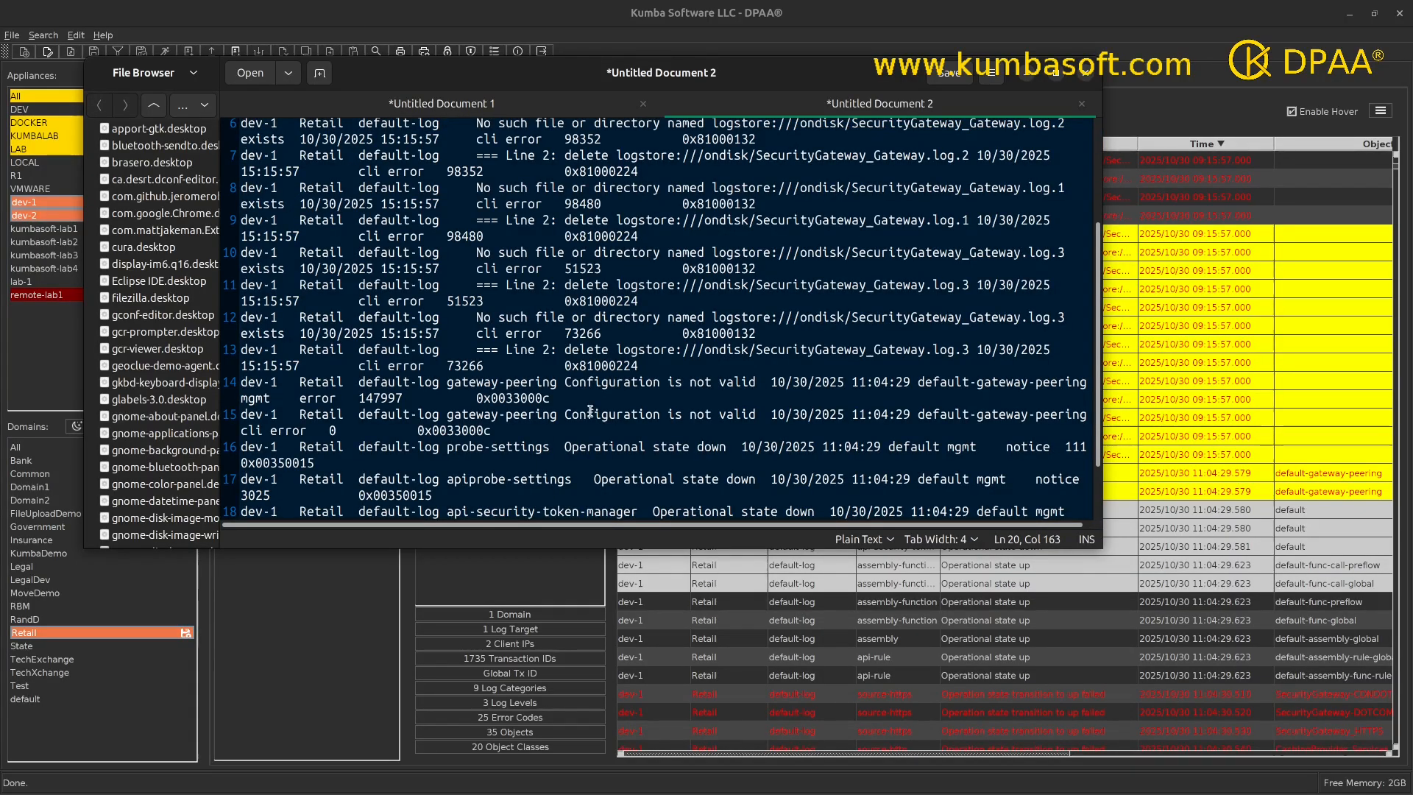
left_click_drag(1106, 552, 1309, 680)
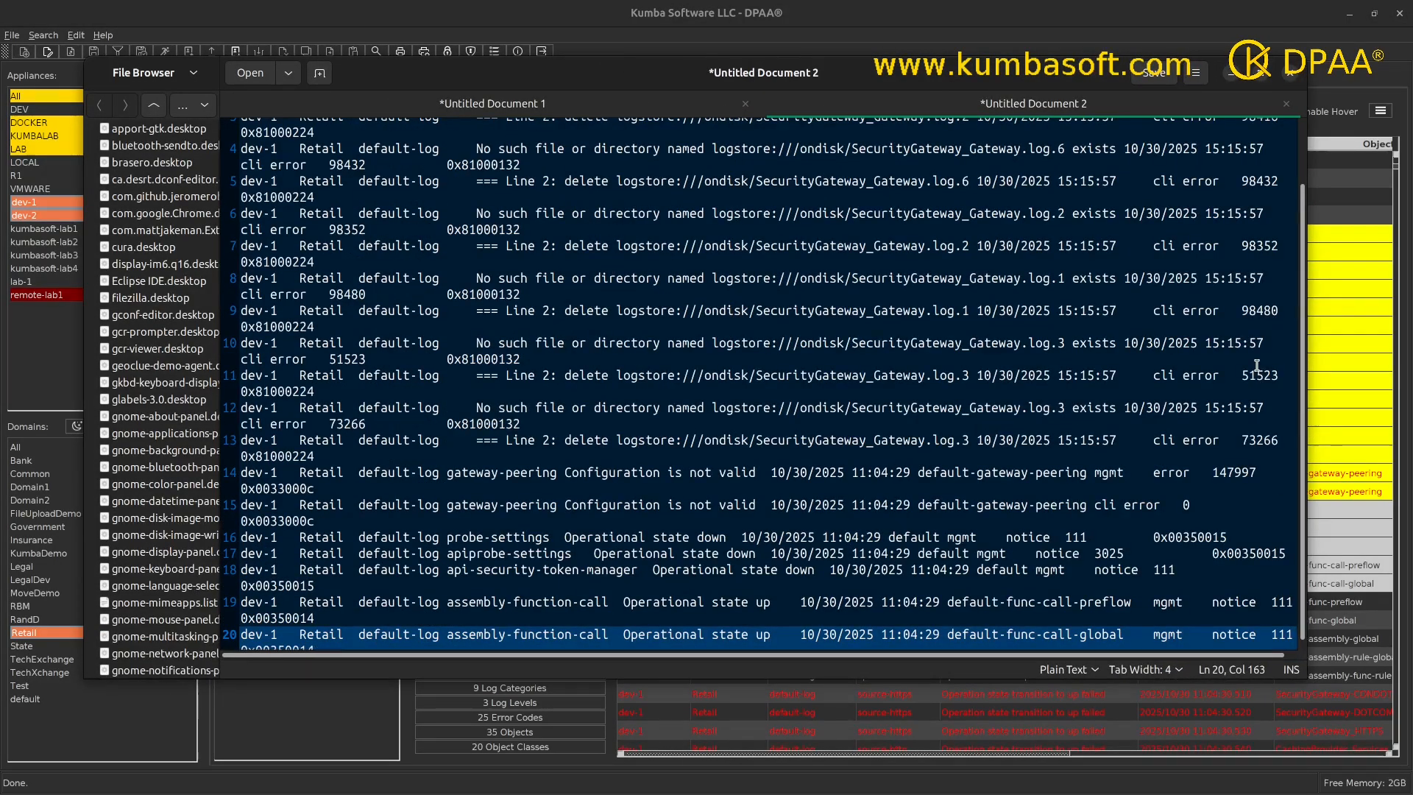
left_click_drag(889, 78, 389, 793)
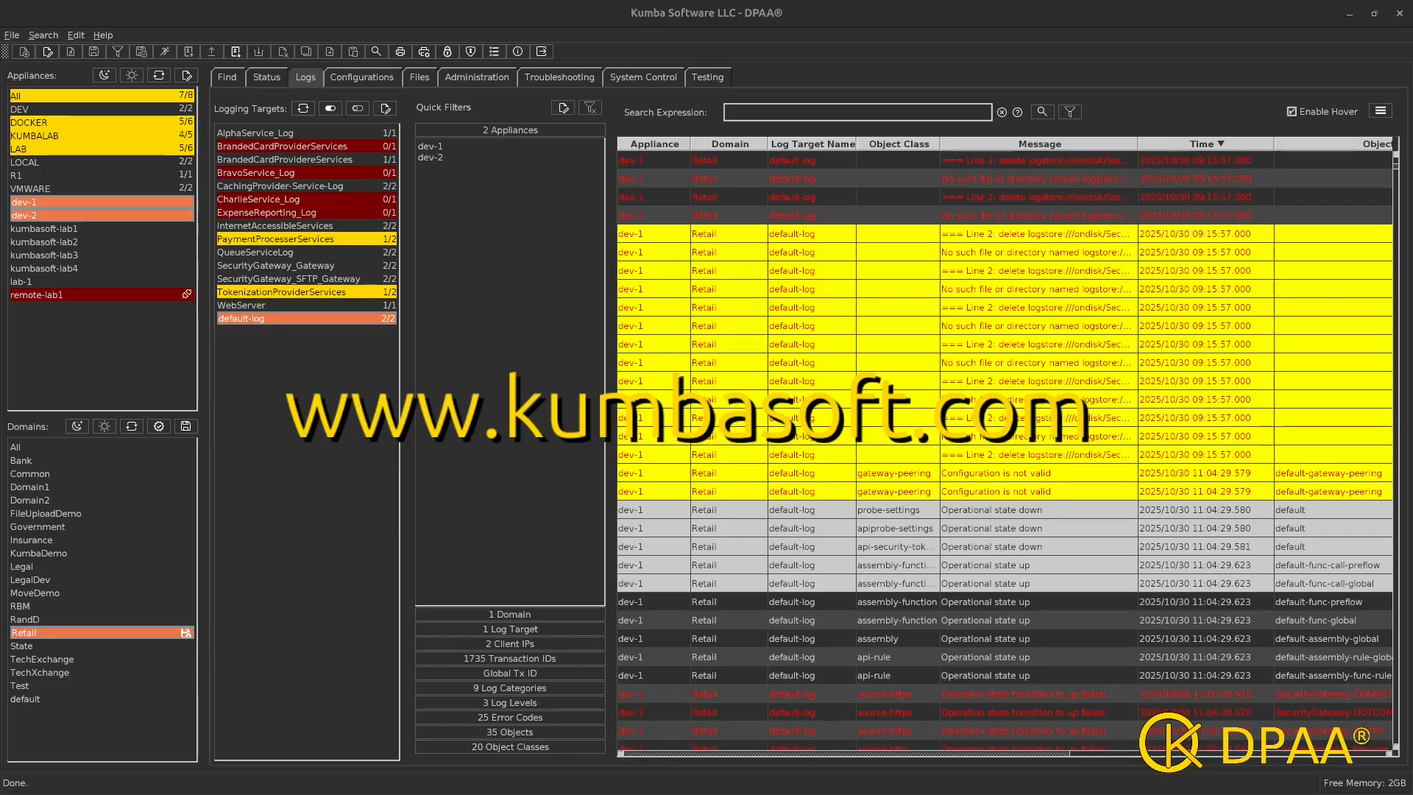
left_click(673, 458)
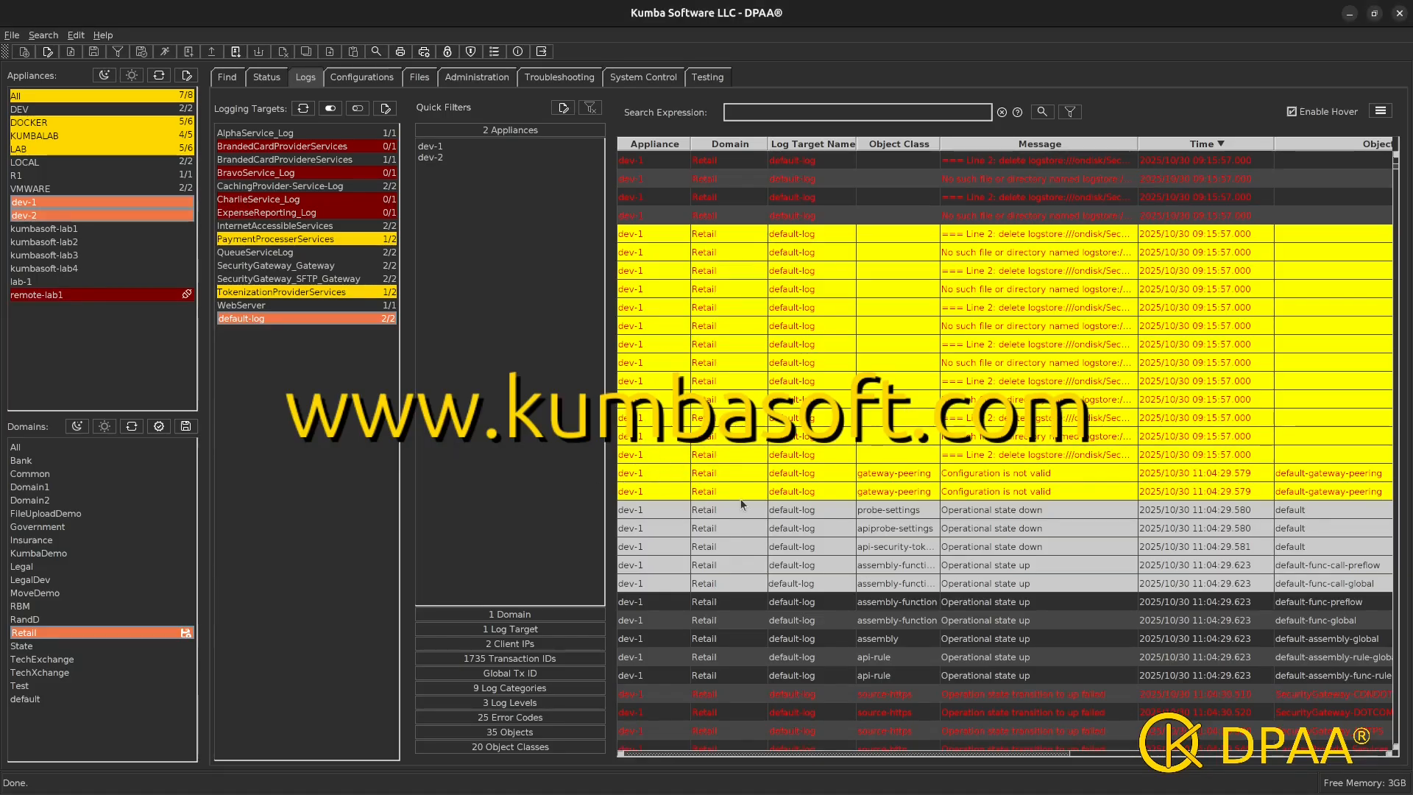